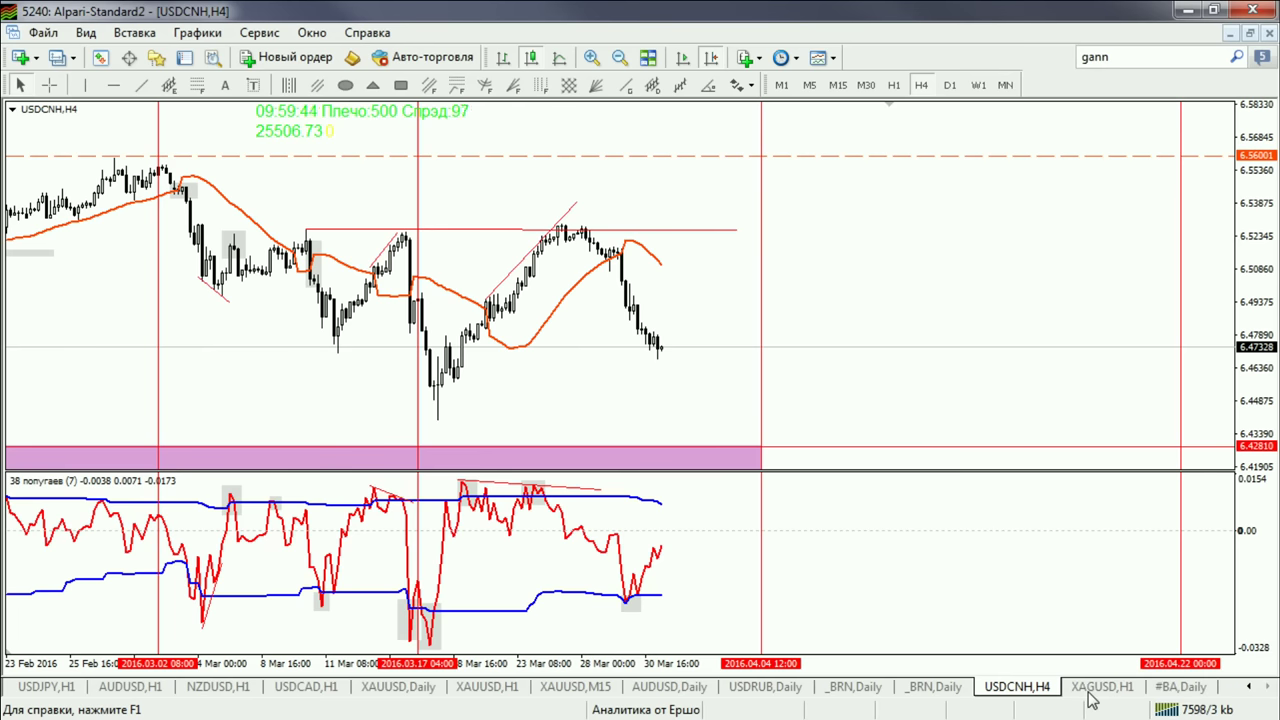
# Flip past the XAGUSD,H1 and #BA,Daily tabs, then scroll back to the _DXY,Daily chart
pyautogui.click(1103, 692)
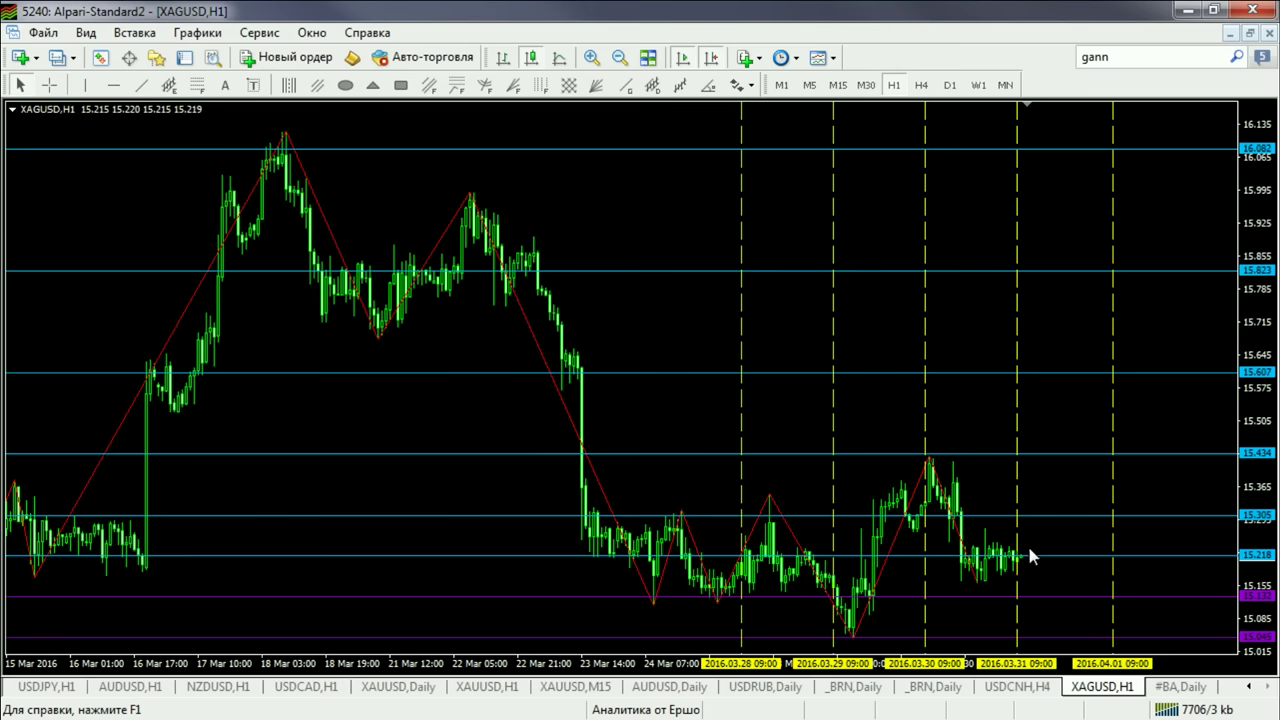
pyautogui.click(1181, 687)
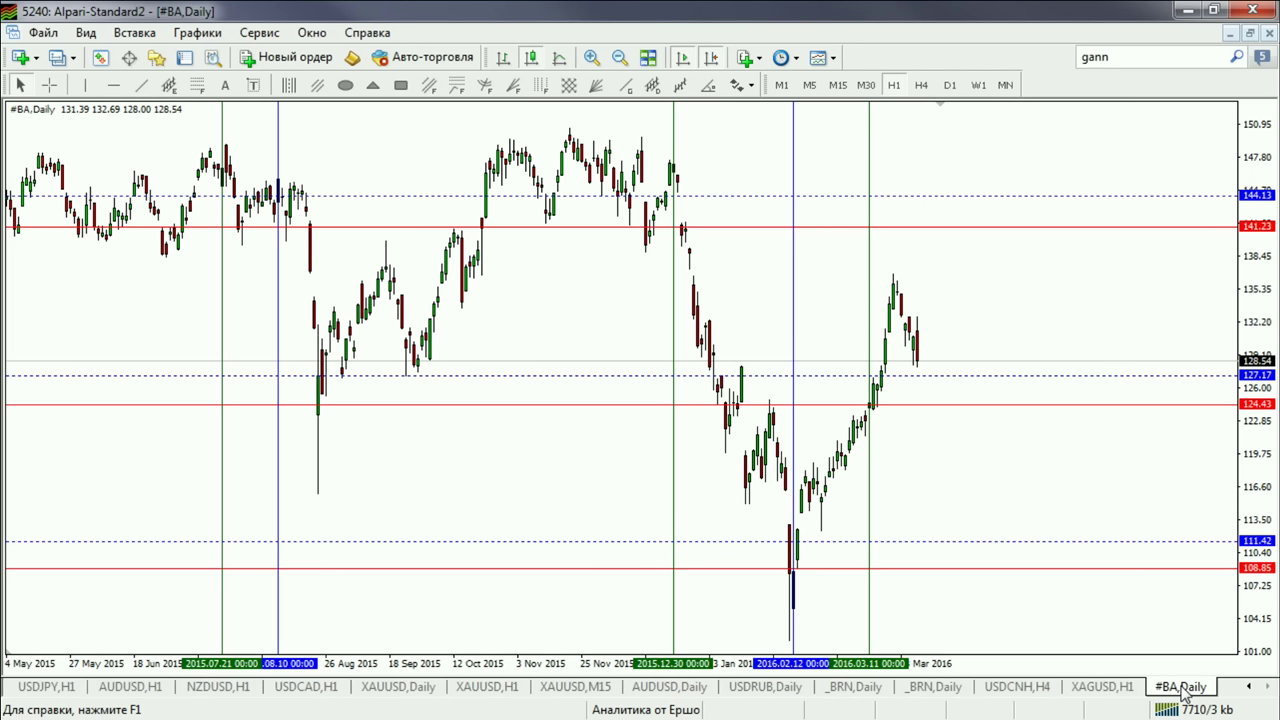
pyautogui.click(1249, 687)
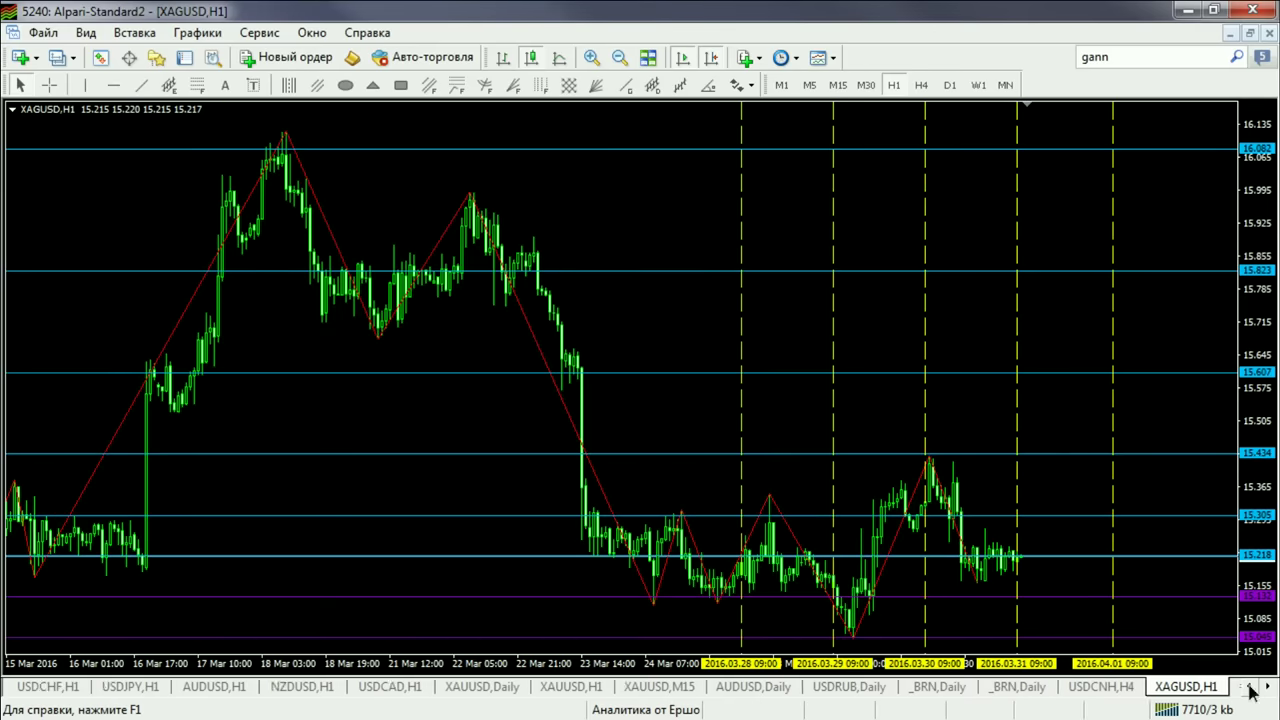
pyautogui.click(1249, 687)
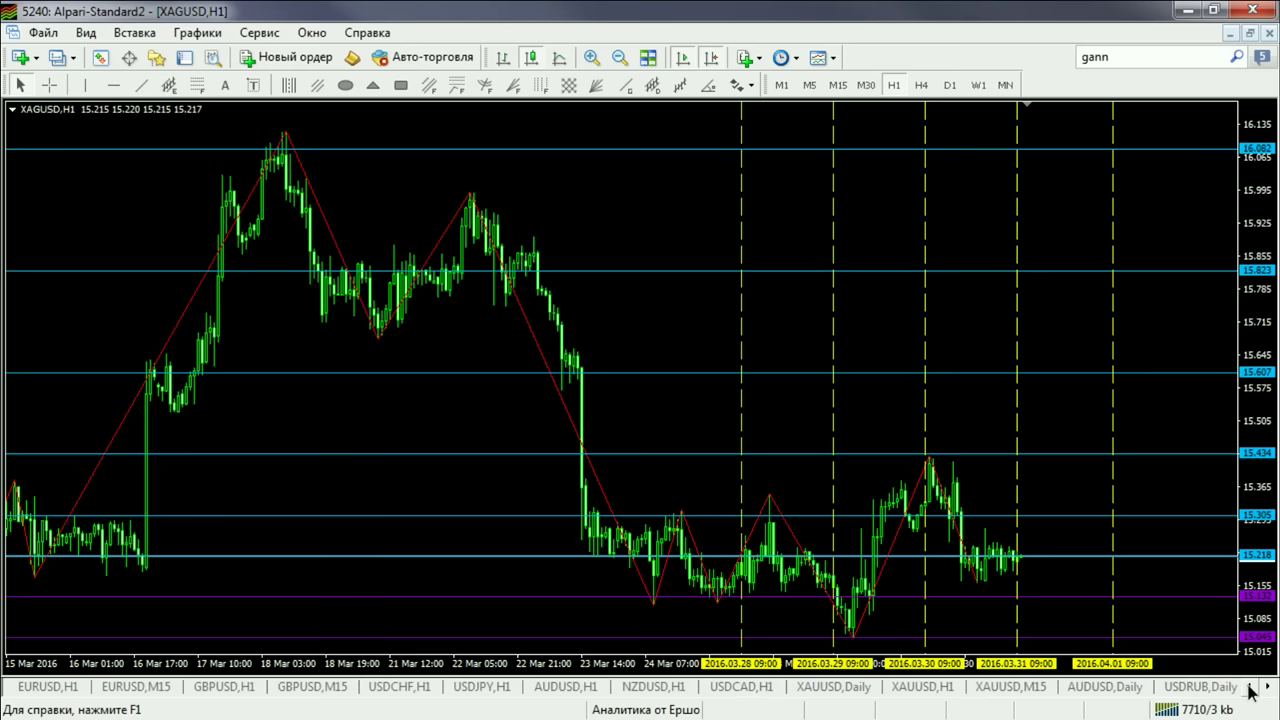
pyautogui.click(1250, 689)
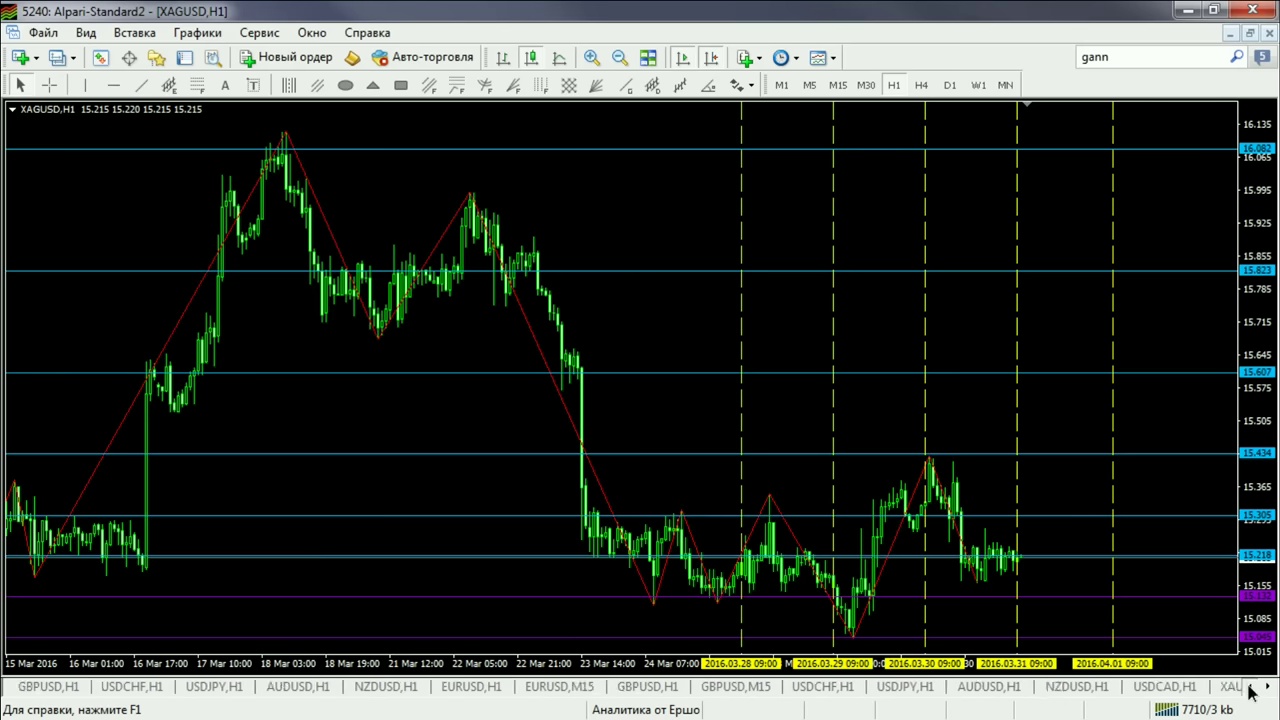
pyautogui.click(1250, 689)
pyautogui.click(1252, 689)
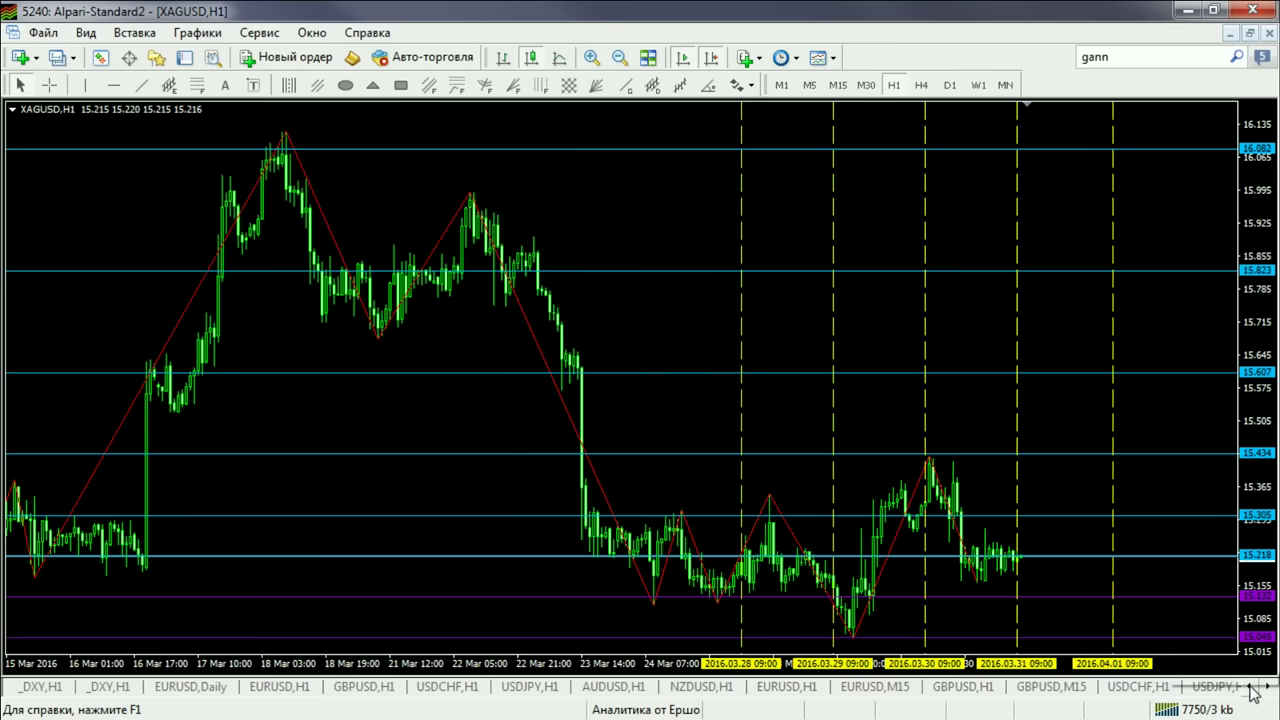
pyautogui.click(1252, 689)
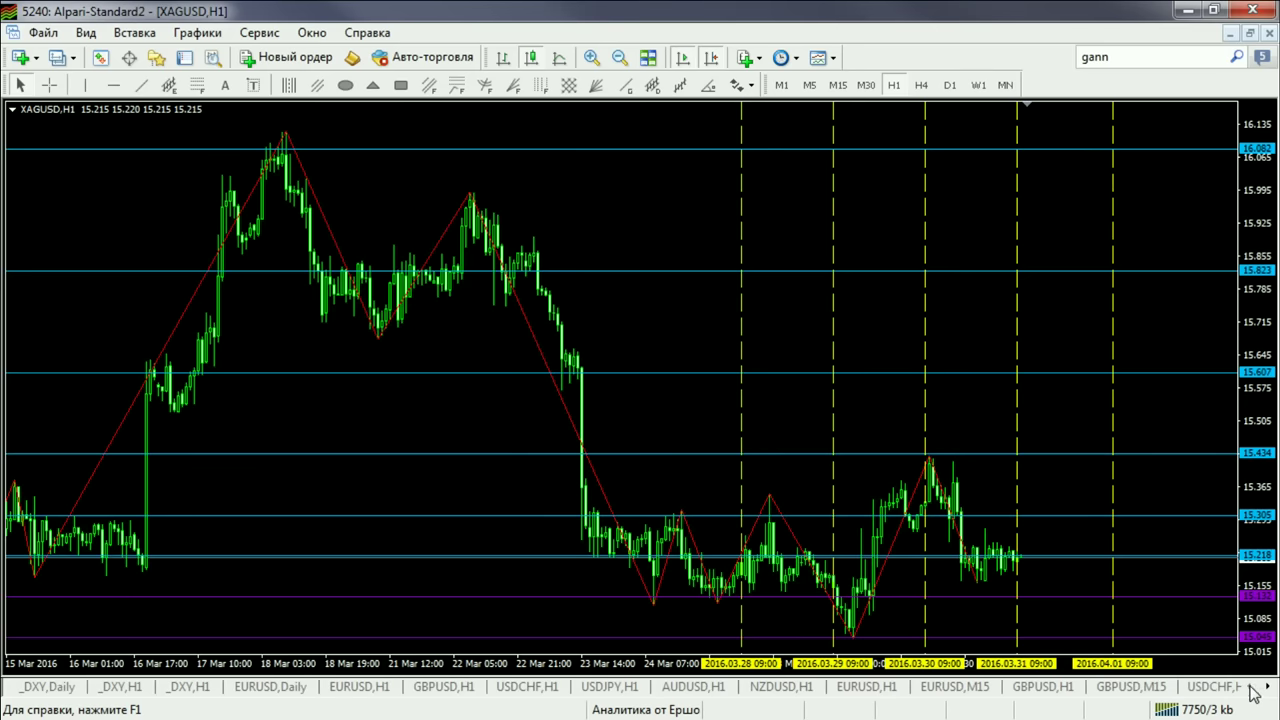
pyautogui.click(42, 688)
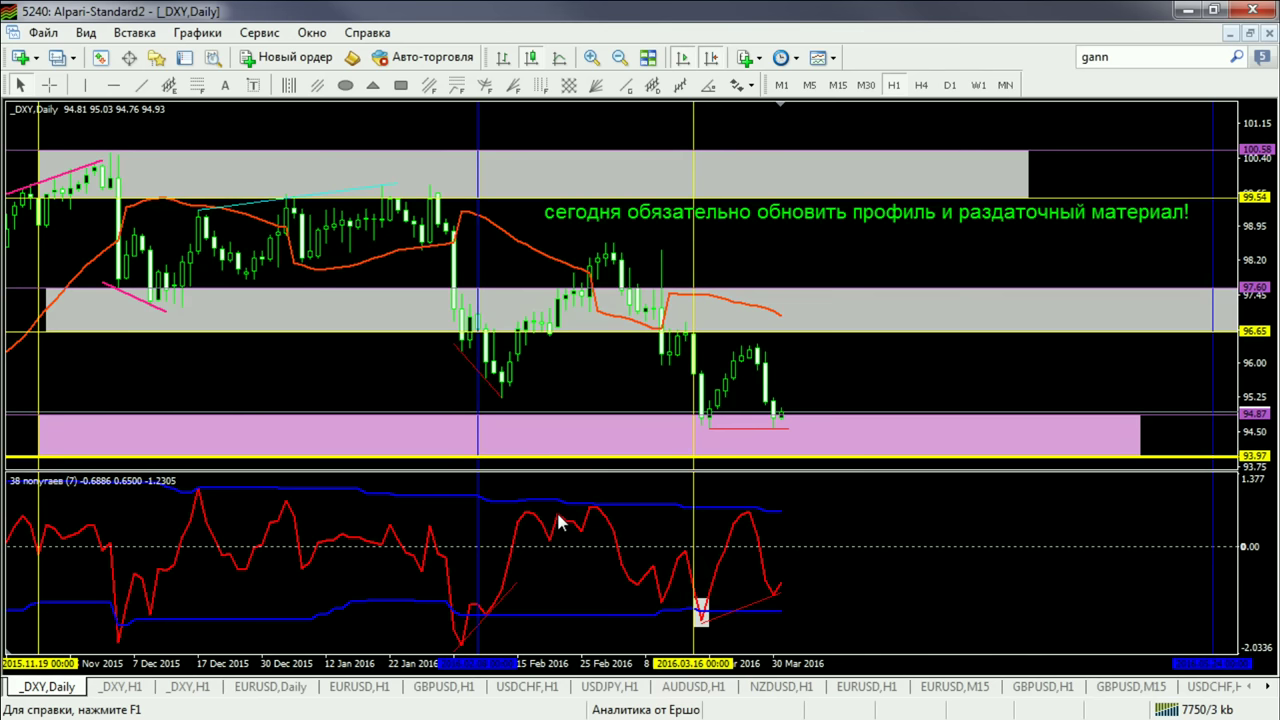
# Open the data folder through Файл > Открыть каталог данных, then close the MetaTrader window
pyautogui.moveTo(552, 522)
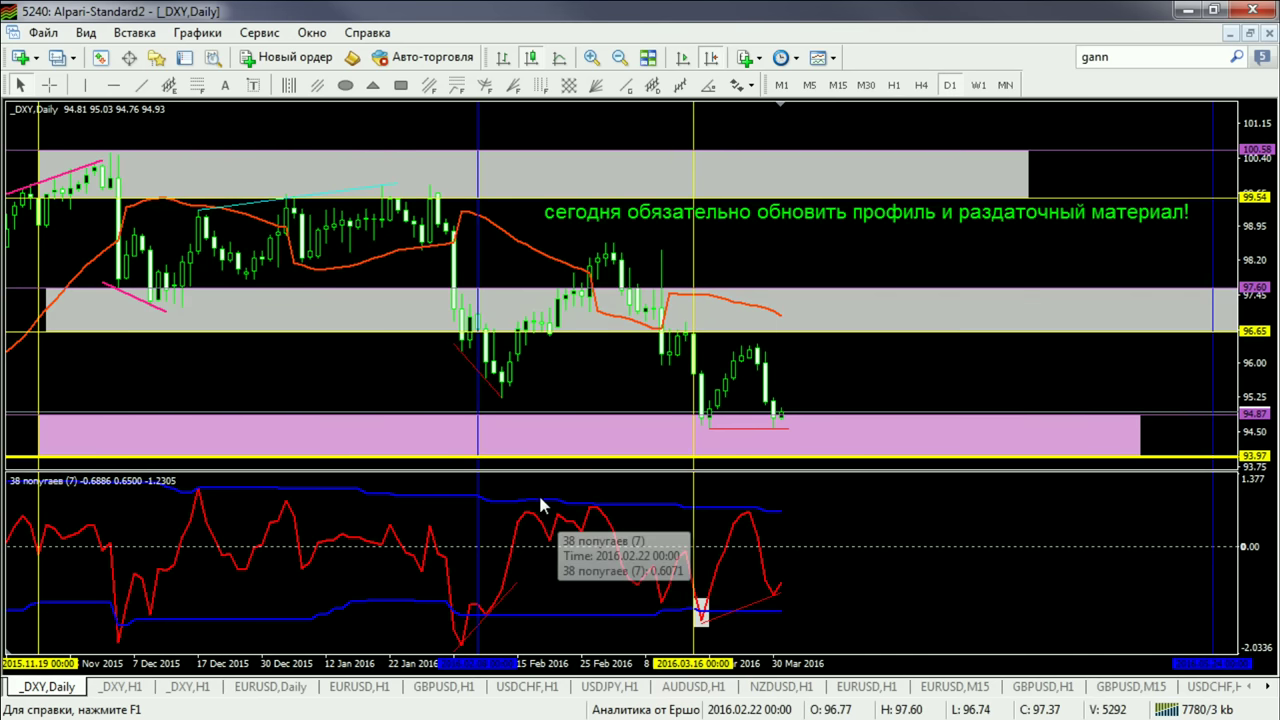
pyautogui.click(40, 36)
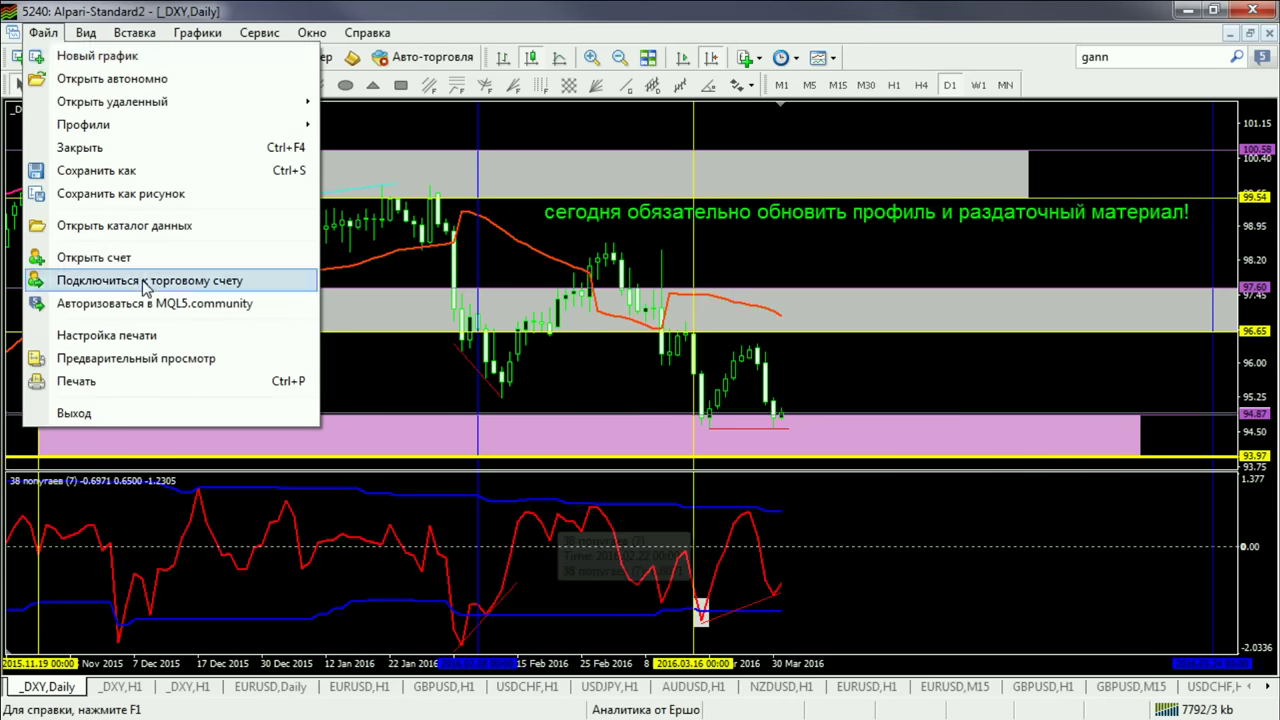
pyautogui.click(157, 228)
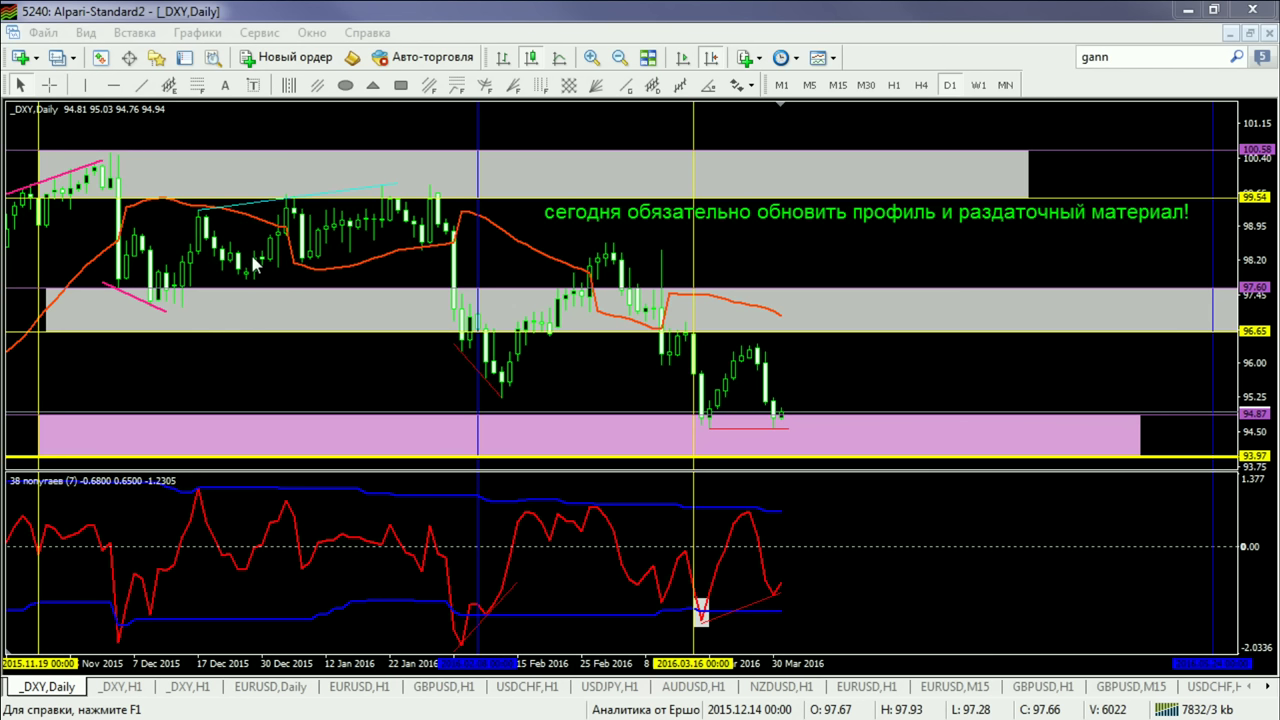
pyautogui.click(1253, 12)
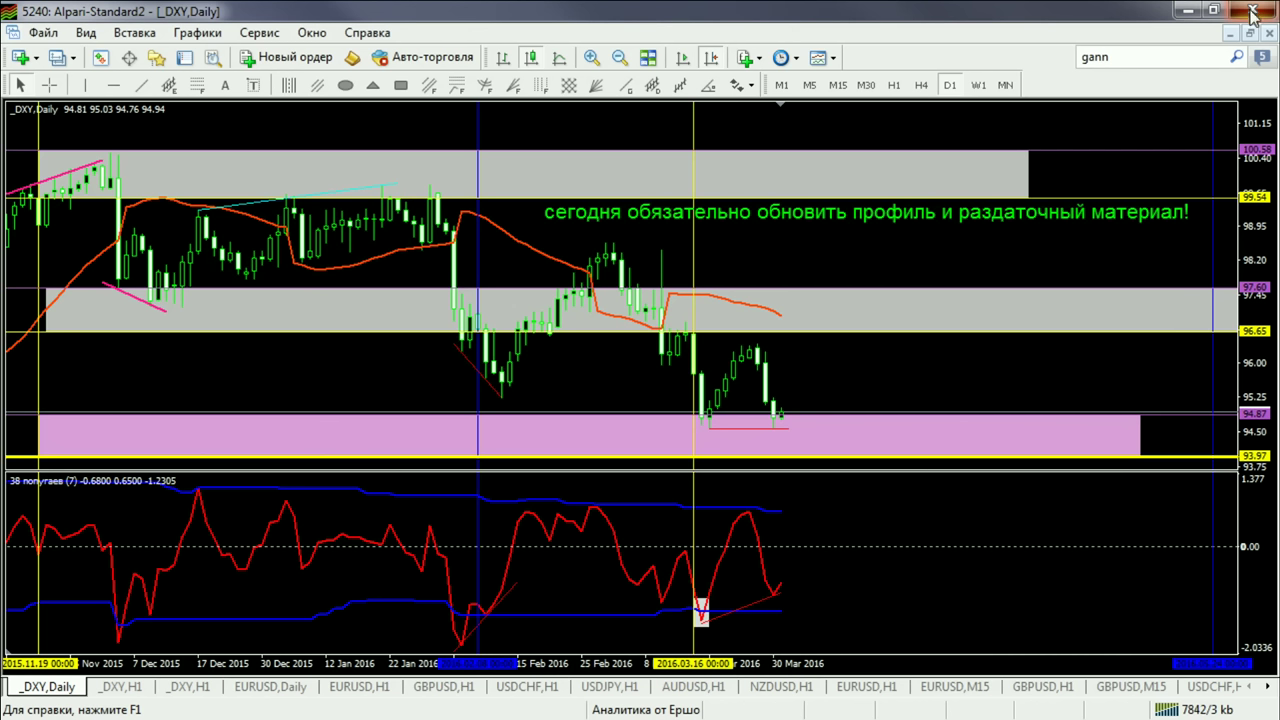
# Create a compressed ZIP folder named 'Архив 31.03.2016' in the maximized data folder window
pyautogui.click(1253, 12)
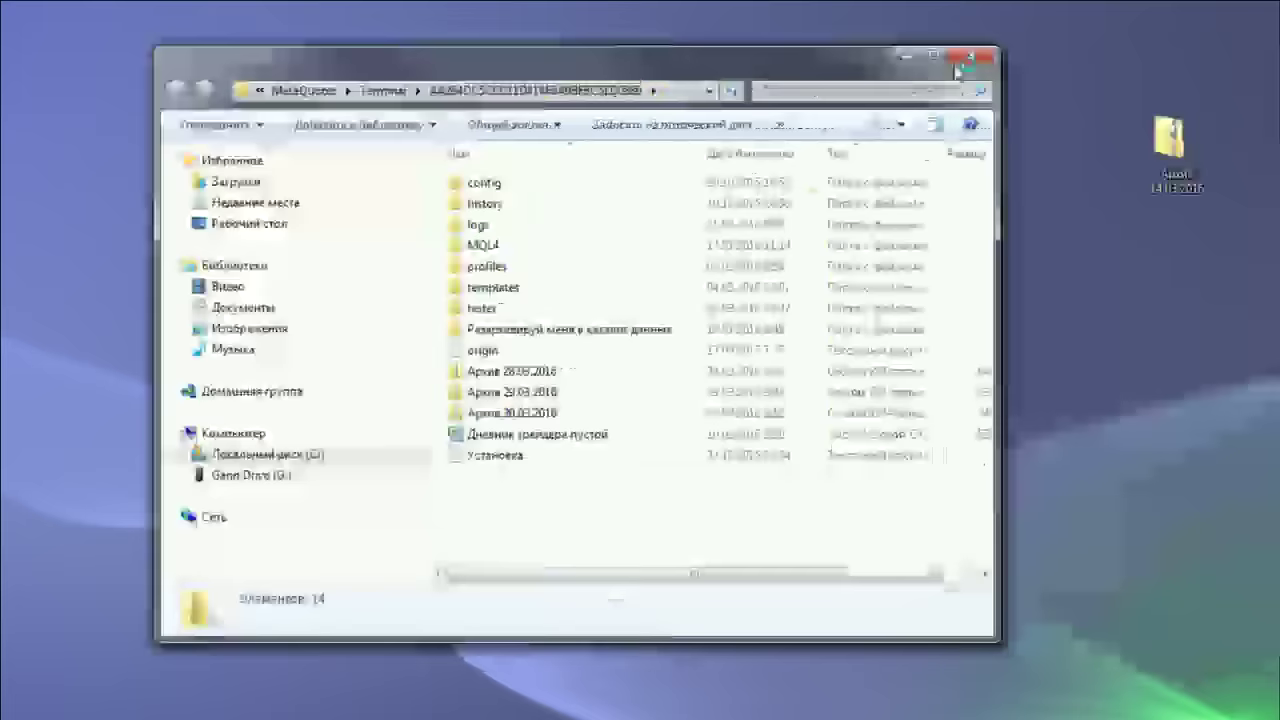
pyautogui.click(933, 57)
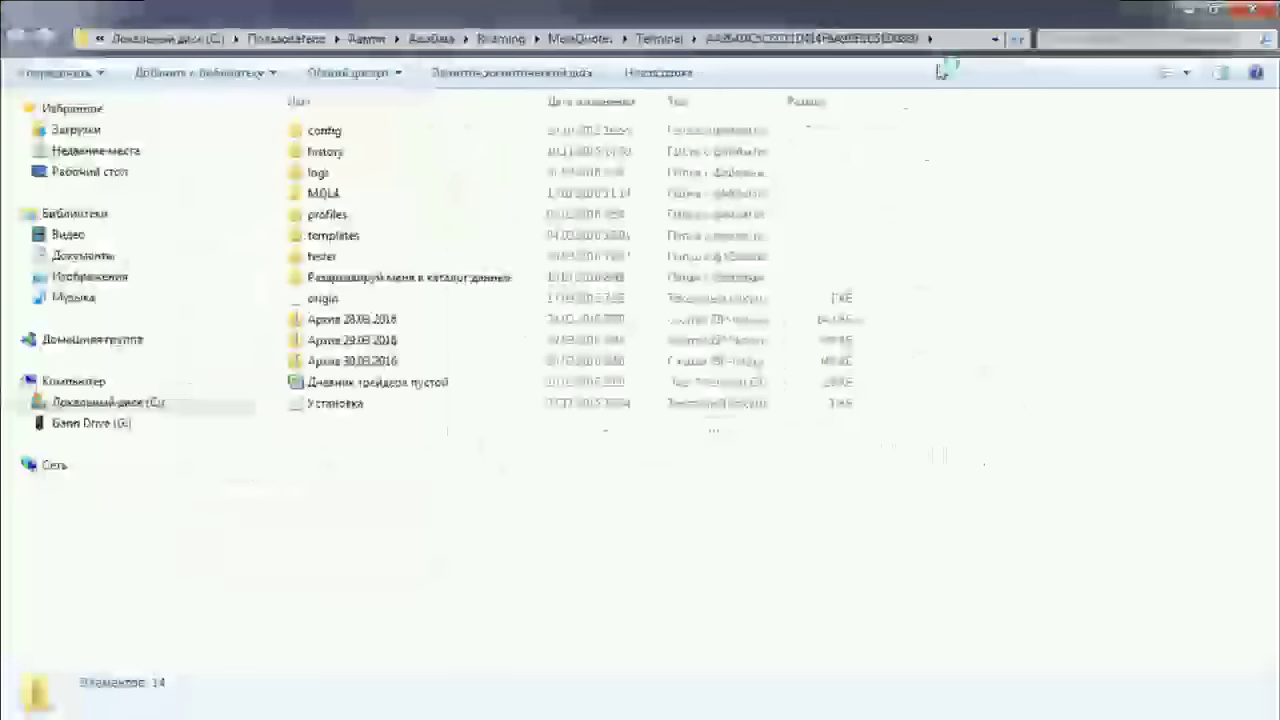
pyautogui.rightClick(377, 480)
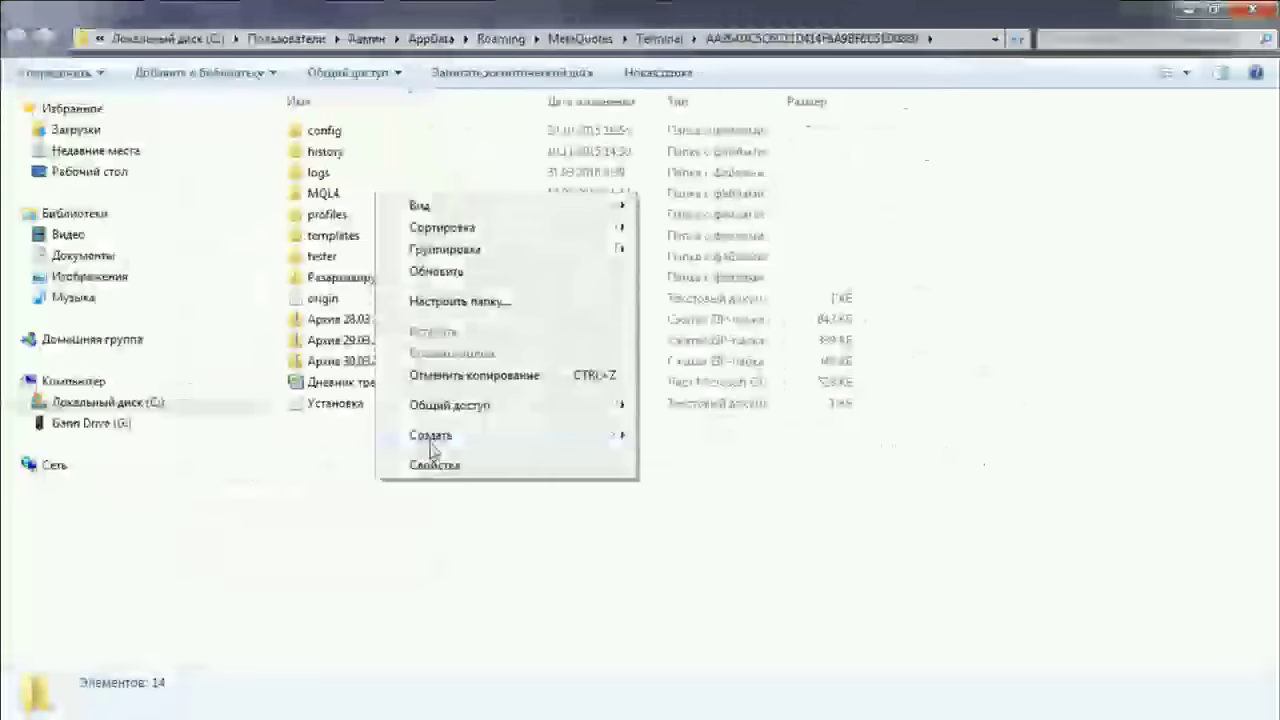
pyautogui.moveTo(430, 440)
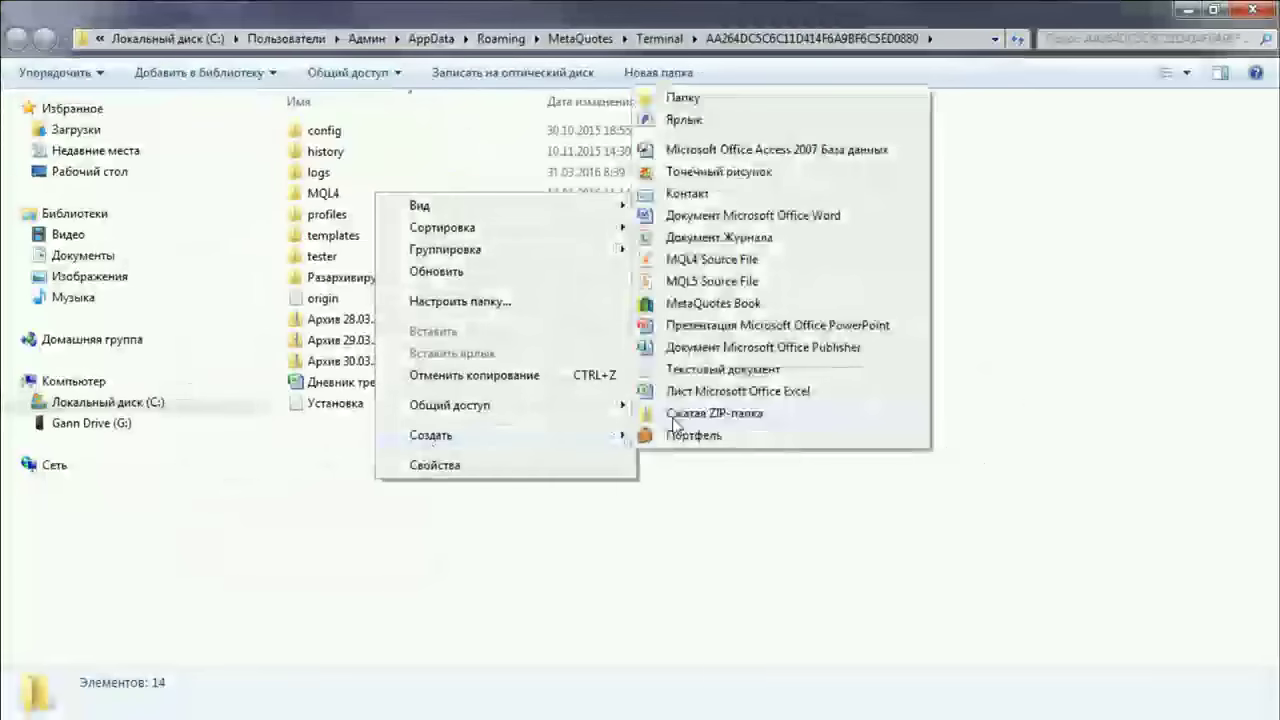
pyautogui.click(674, 415)
pyautogui.write('Ap')
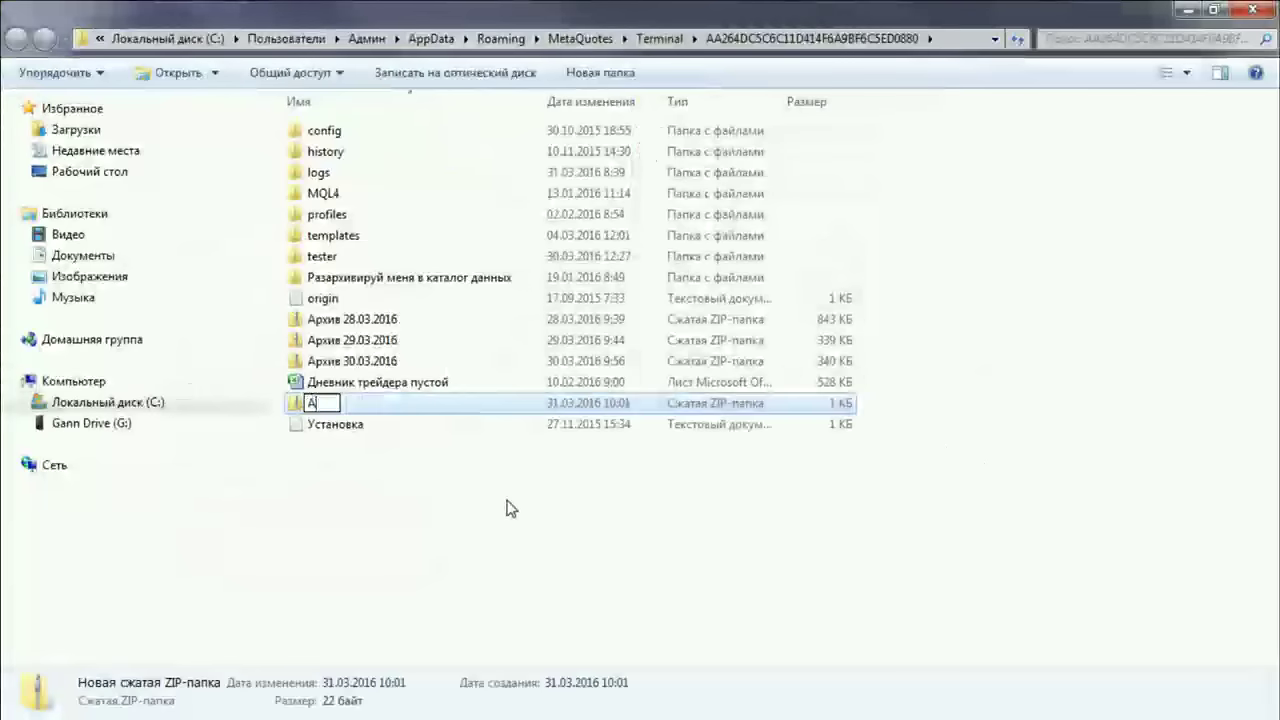
pyautogui.write('х')
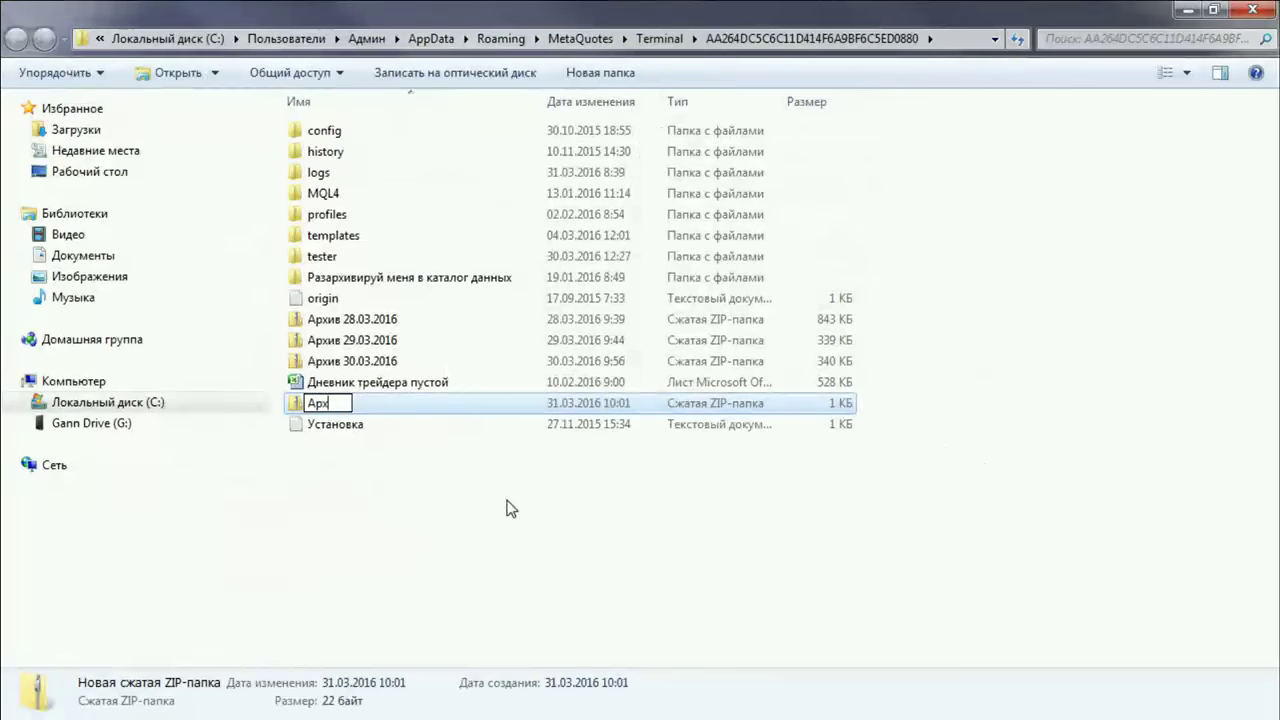
pyautogui.write('ив 31.03.')
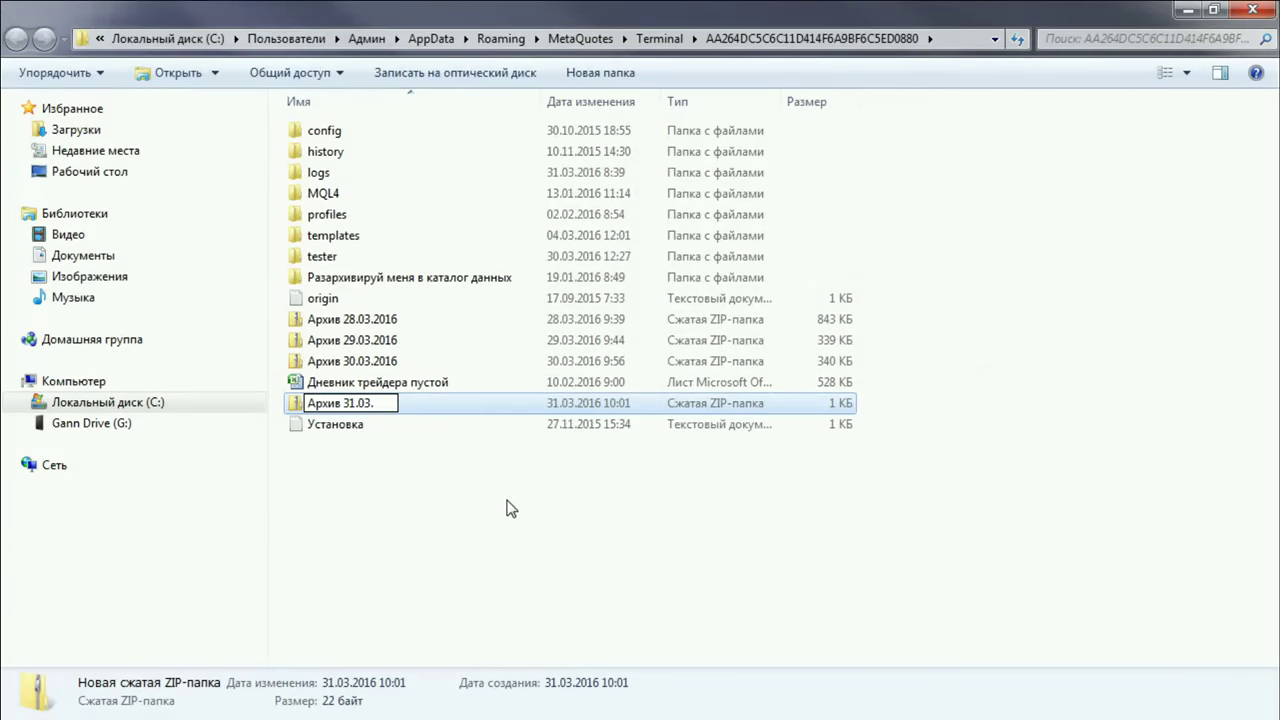
pyautogui.write('2016')
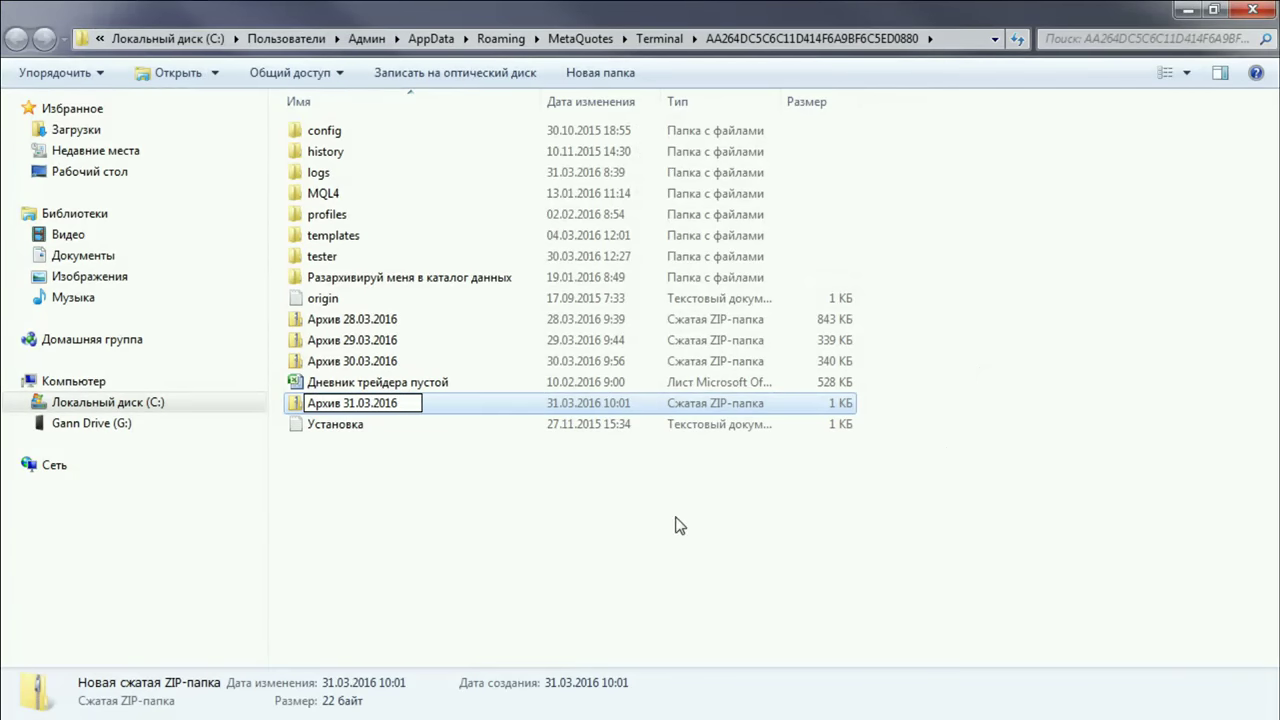
pyautogui.click(378, 487)
# Finish naming the archive and inspect the analytics profile folder inside profiles
pyautogui.click(382, 384)
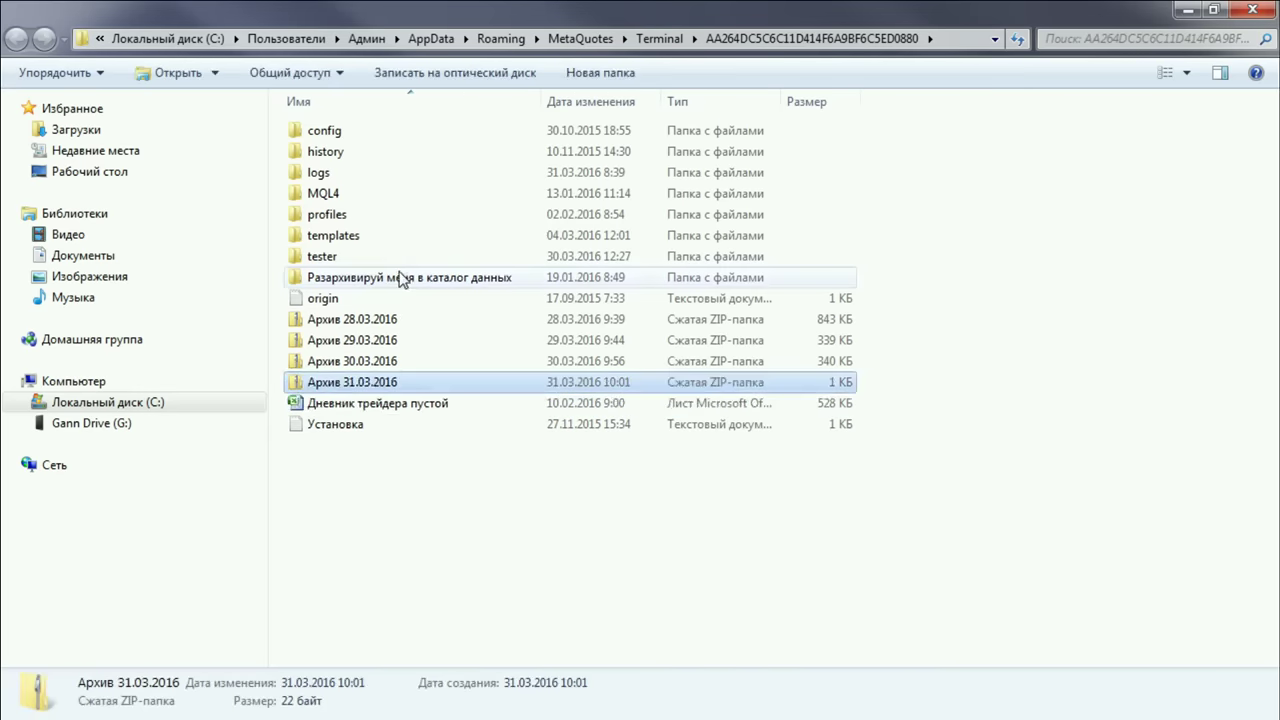
pyautogui.doubleClick(364, 213)
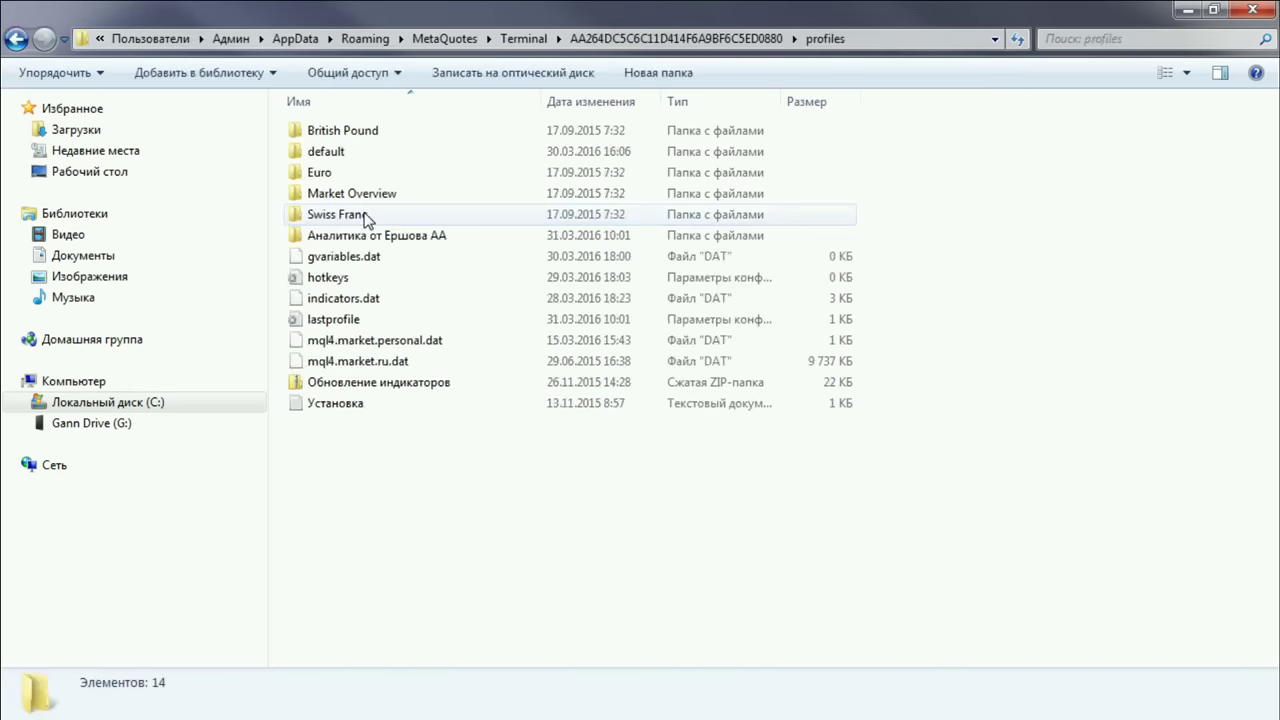
pyautogui.doubleClick(378, 237)
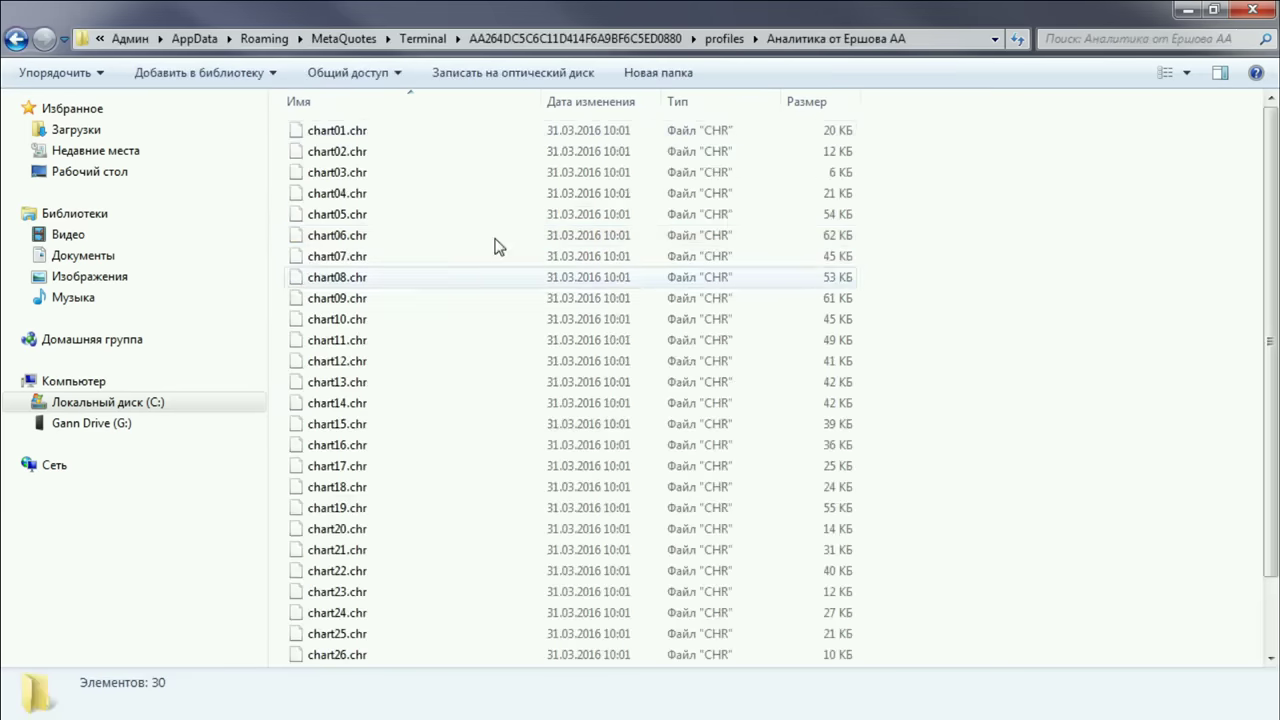
pyautogui.click(15, 42)
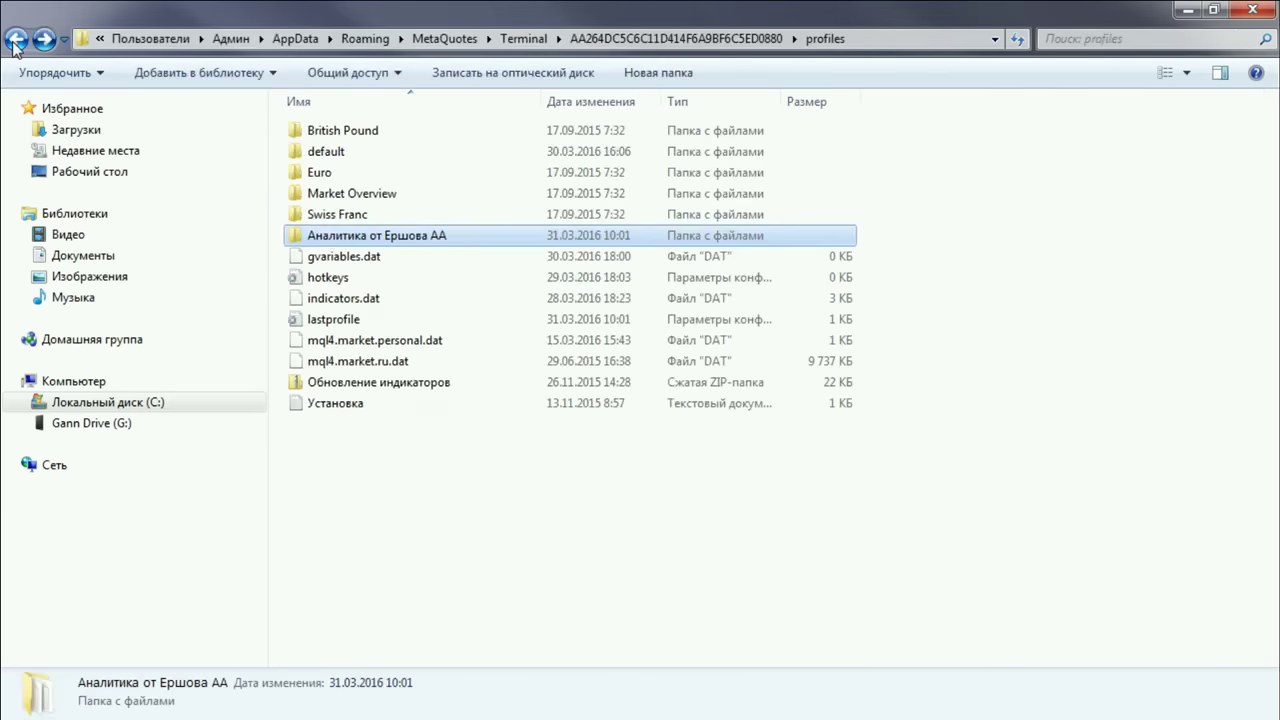
# Copy the analytics profile folder and open 'Разархивируй меня в каталог данных' in the data folder
pyautogui.rightClick(334, 240)
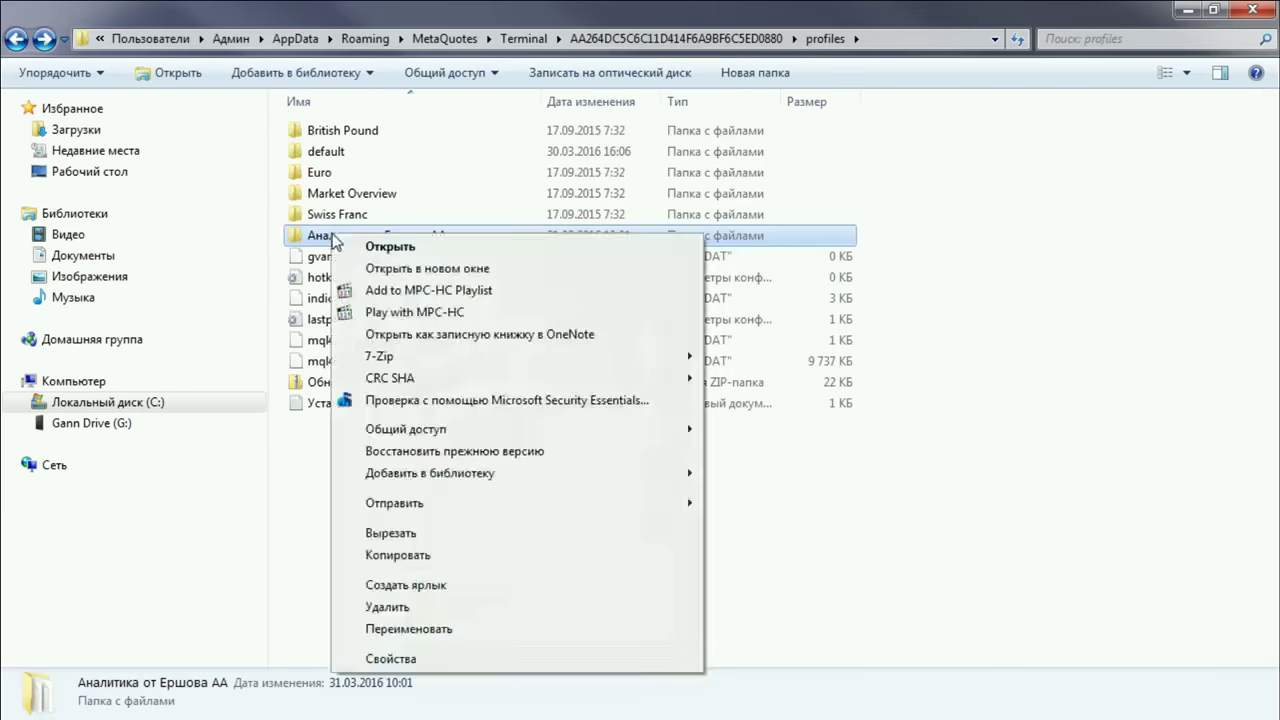
pyautogui.click(415, 557)
pyautogui.click(17, 42)
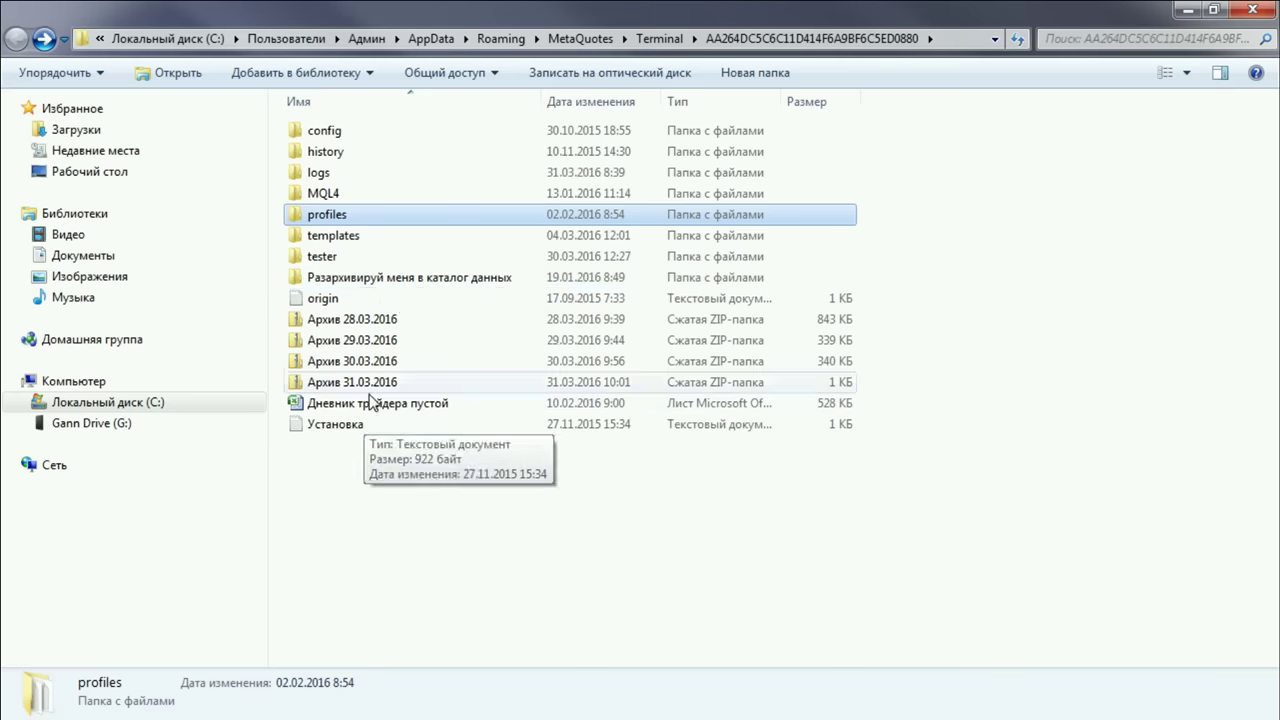
pyautogui.doubleClick(403, 277)
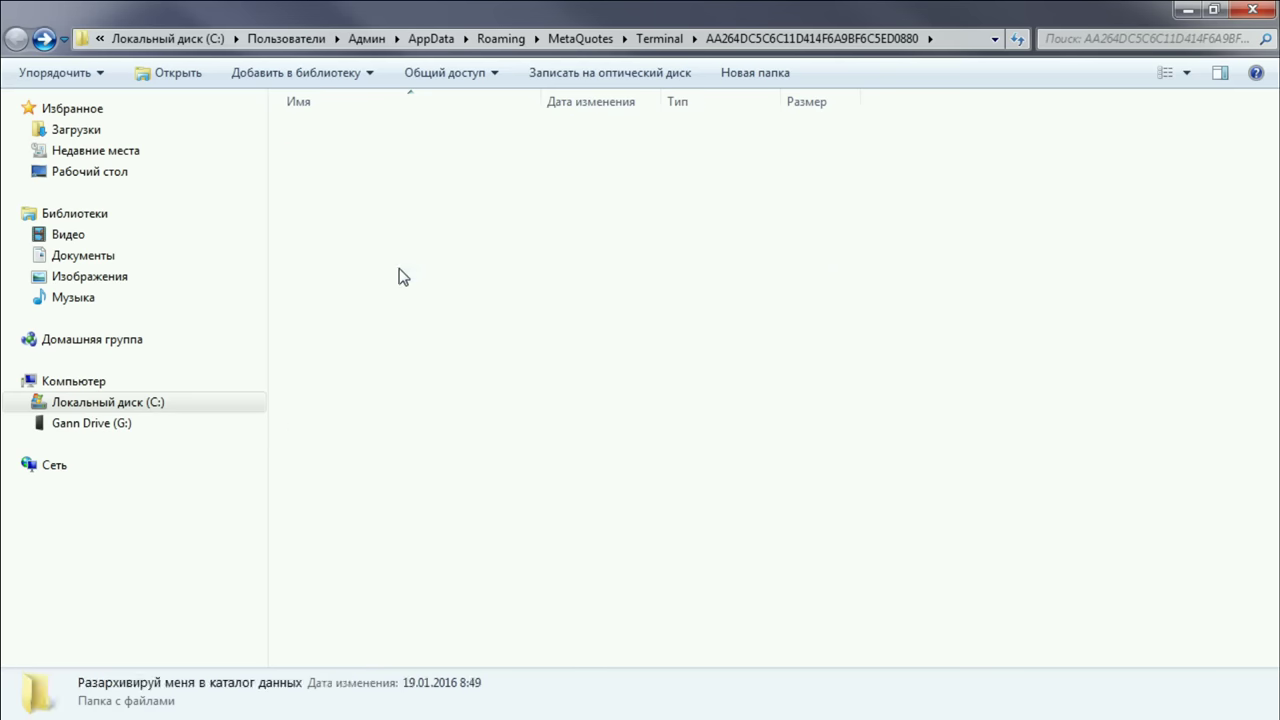
# In profiles, delete the old Аналитика от Ершова АА folder and paste the fresh profile copy
pyautogui.doubleClick(343, 155)
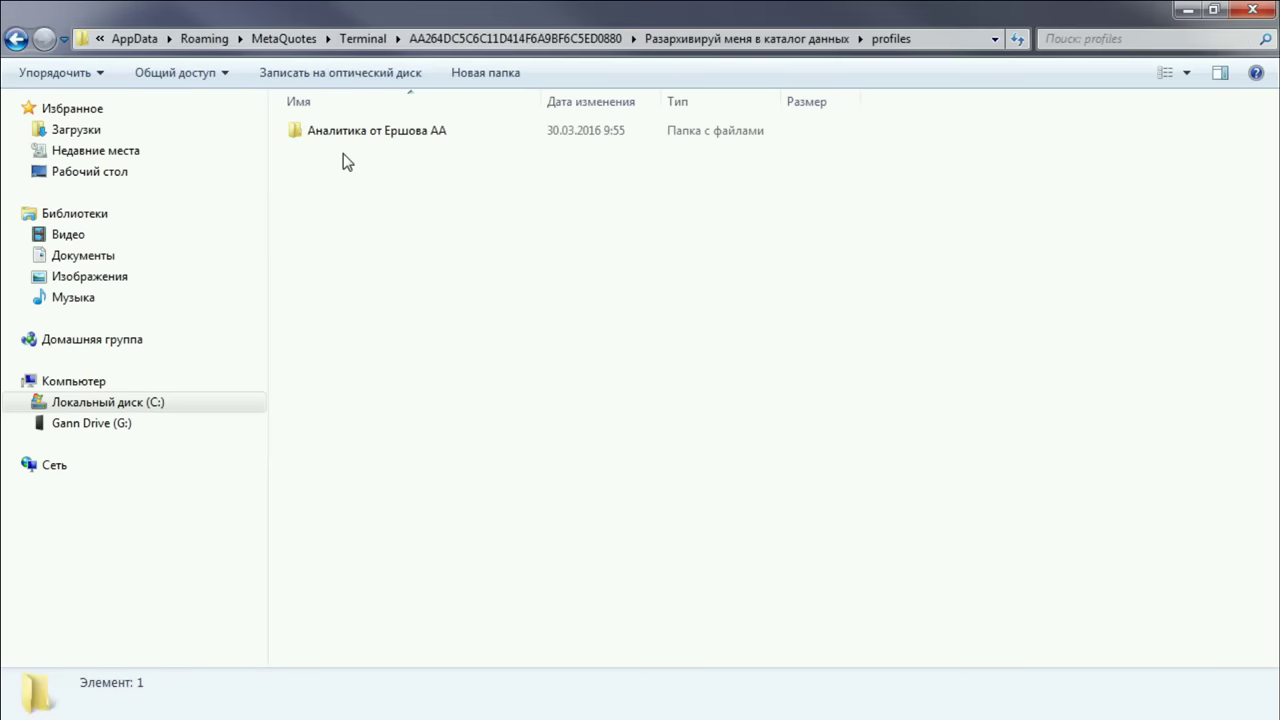
pyautogui.rightClick(352, 132)
pyautogui.click(412, 528)
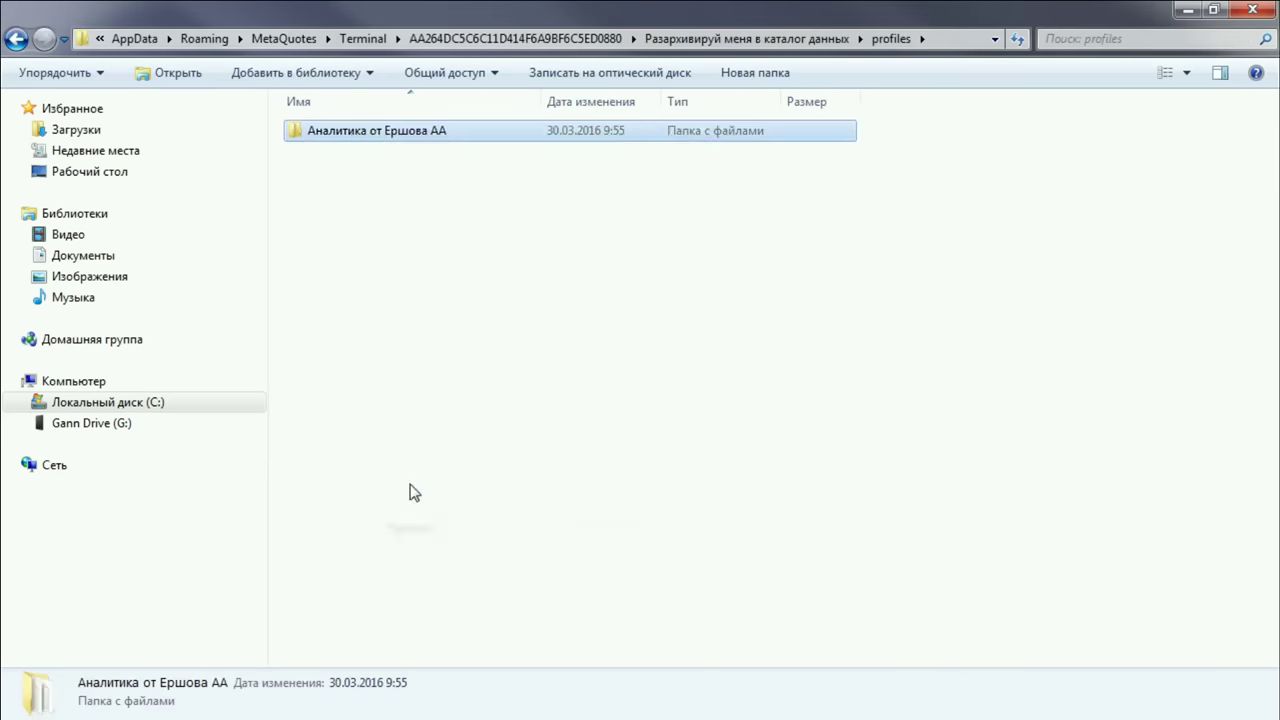
pyautogui.click(704, 456)
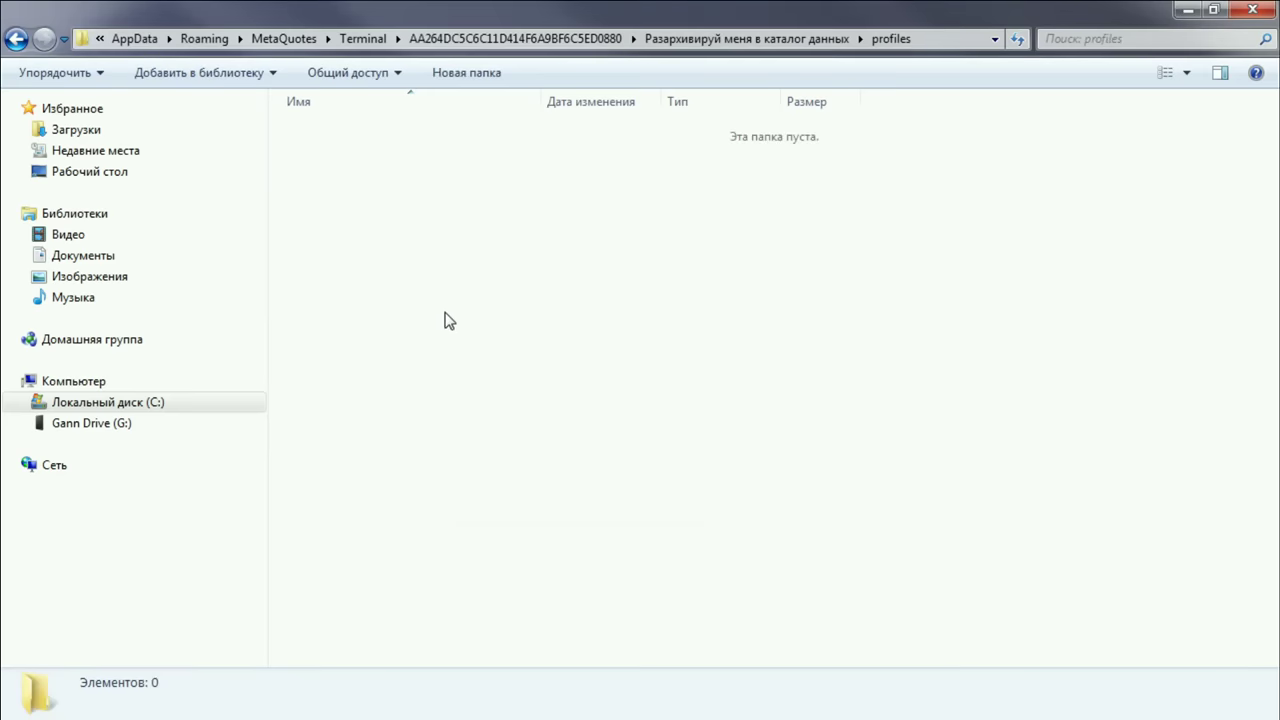
pyautogui.hotkey('ctrl', 'v')
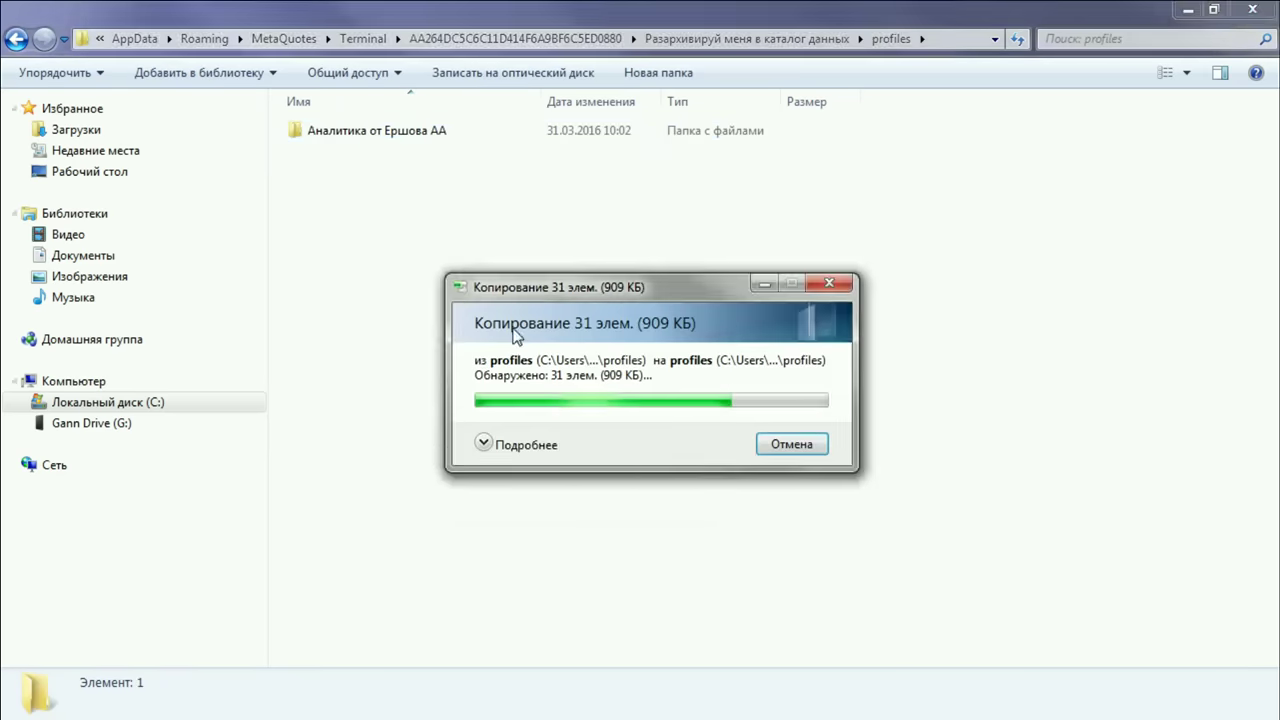
pyautogui.click(16, 38)
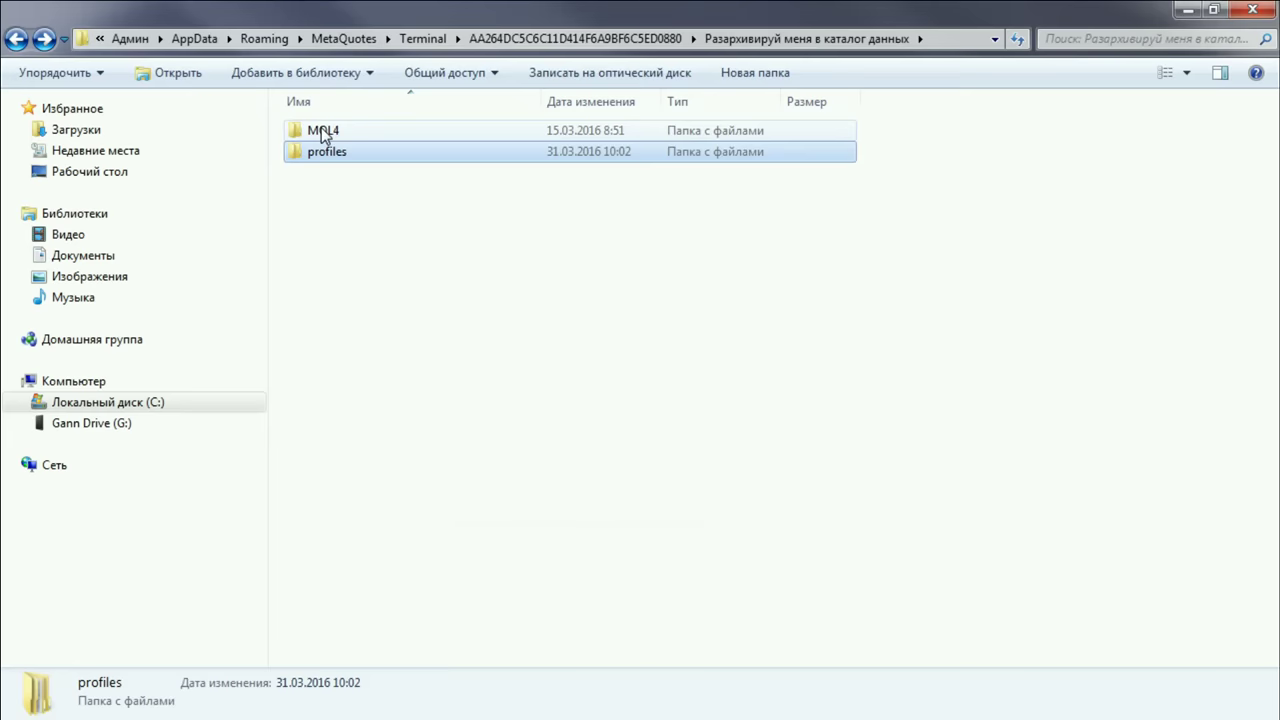
pyautogui.click(330, 135)
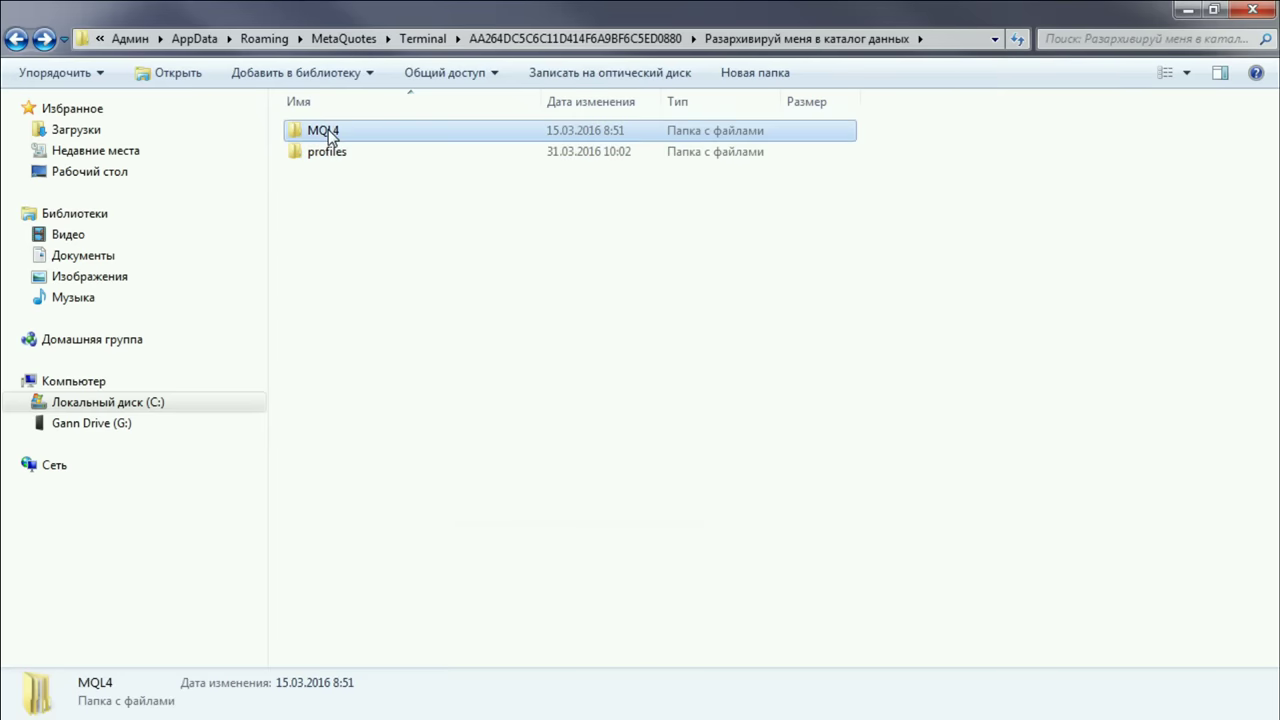
# Sort the EX4 files in MQL4 > Indicators > Прошитые индикаторы by Дата изменения, then back out
pyautogui.doubleClick(331, 136)
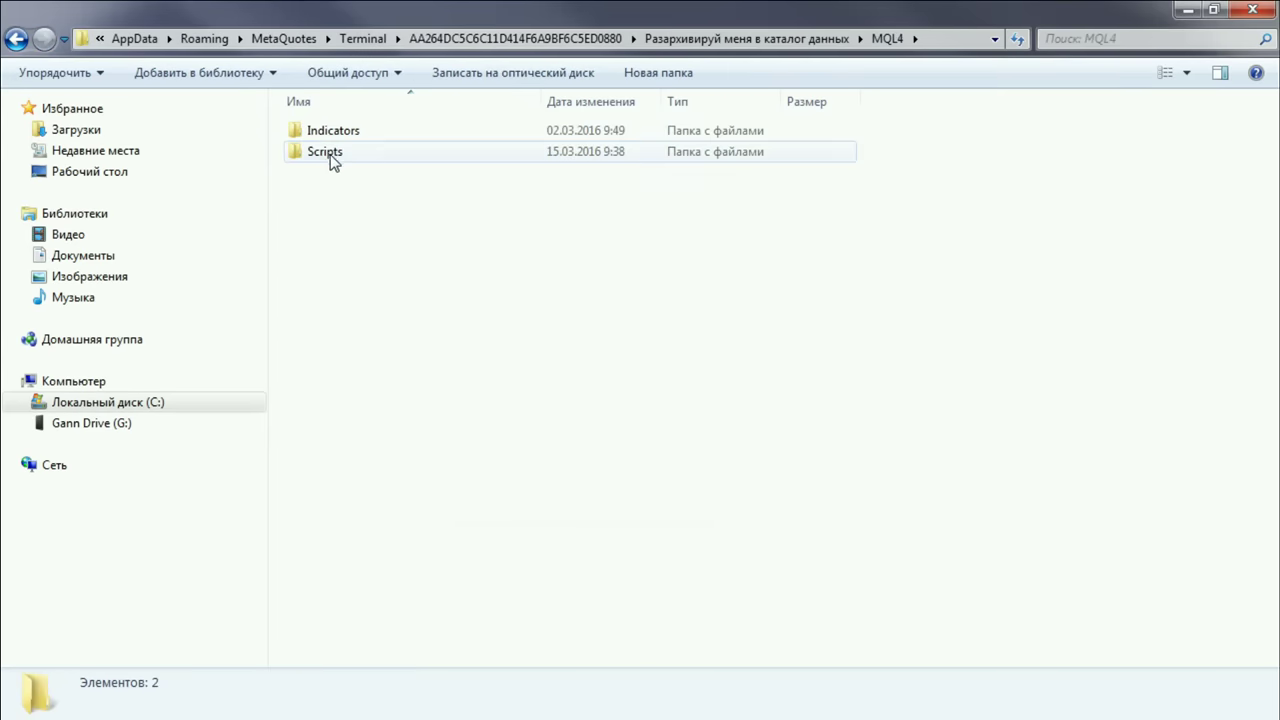
pyautogui.doubleClick(338, 133)
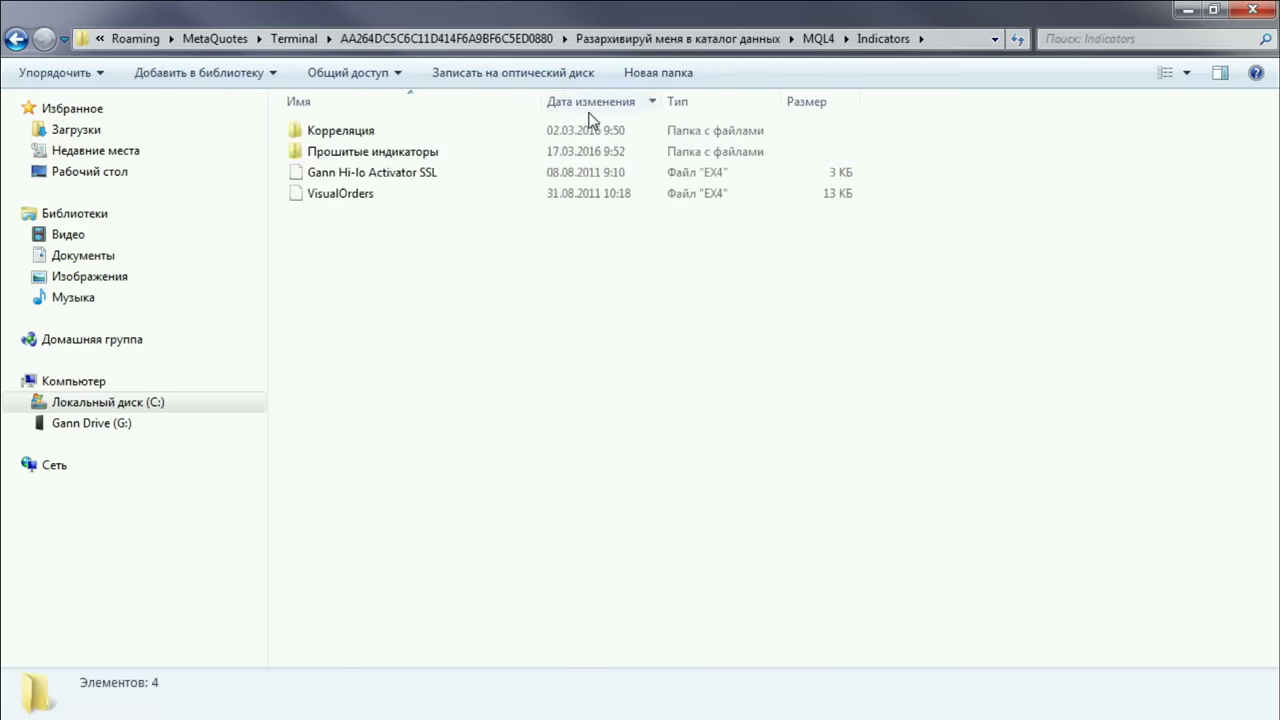
pyautogui.doubleClick(422, 154)
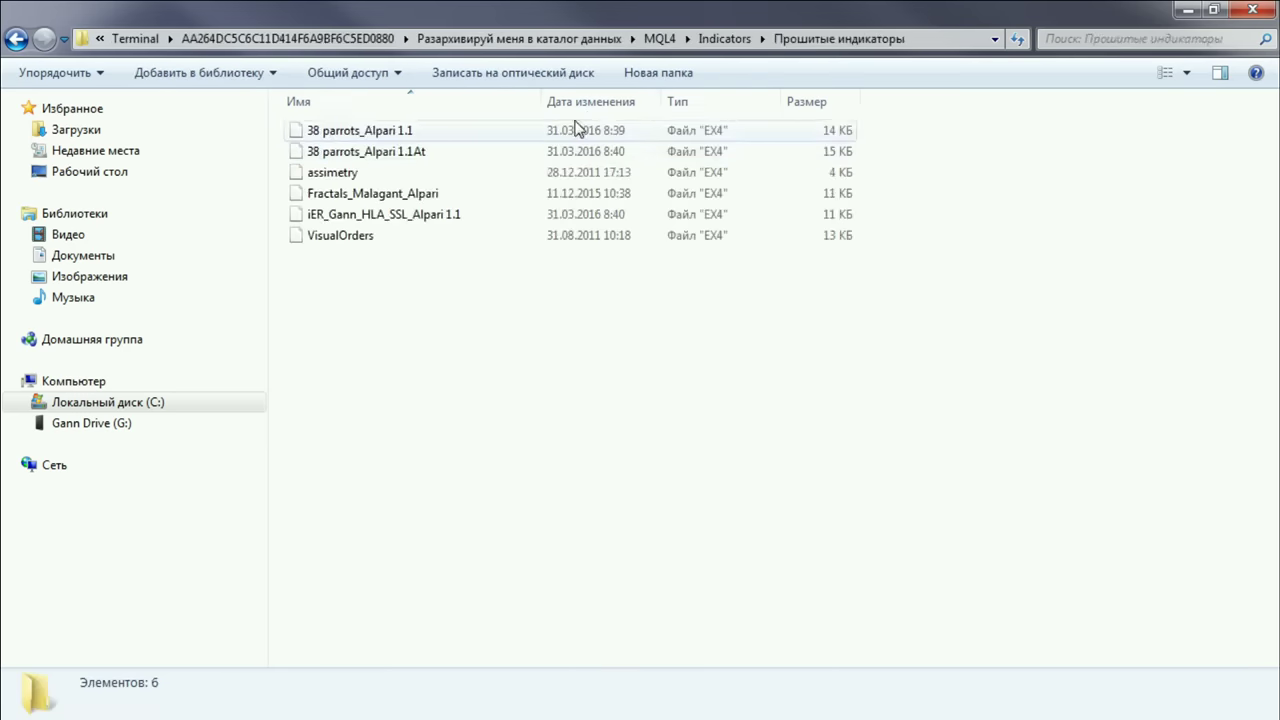
pyautogui.click(602, 104)
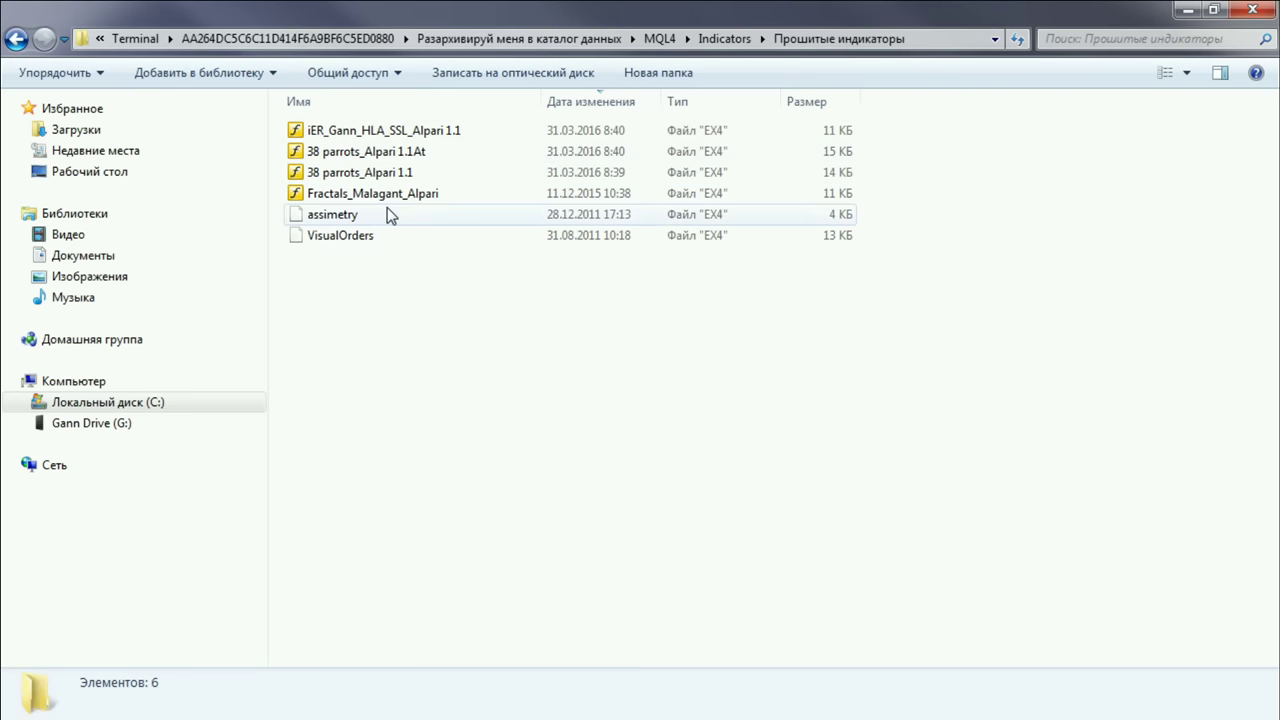
pyautogui.click(17, 40)
pyautogui.click(18, 40)
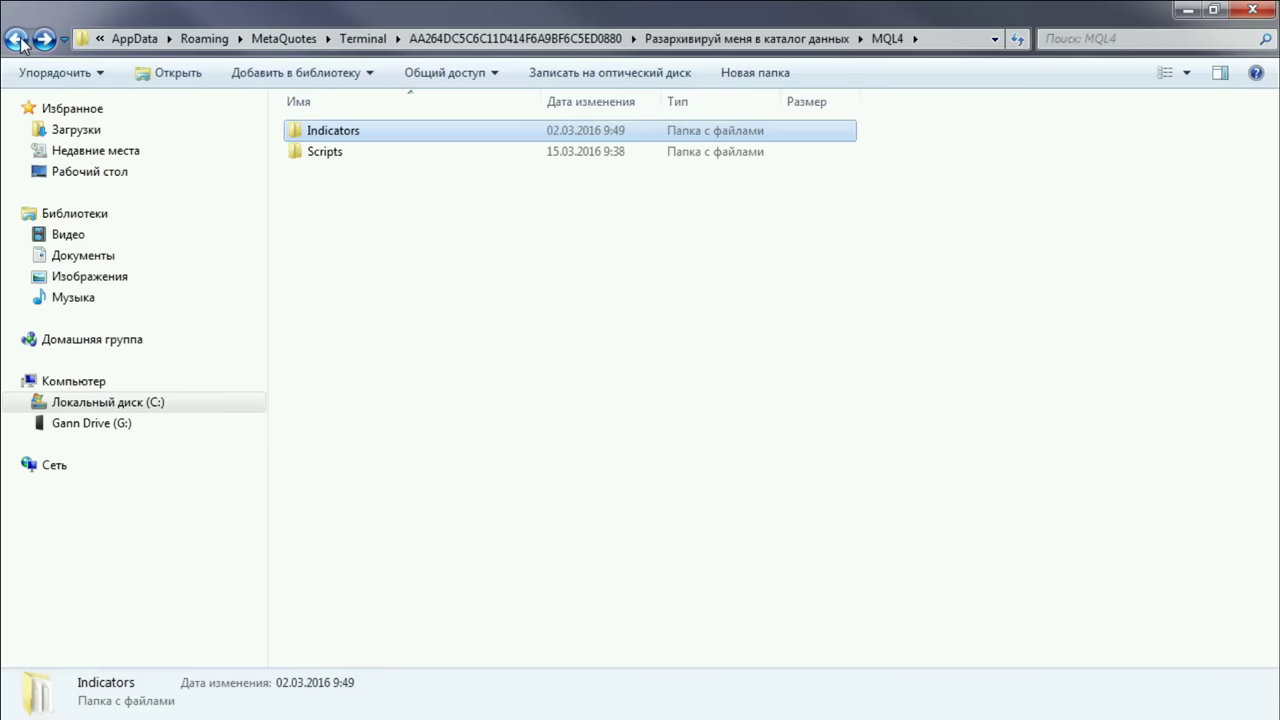
pyautogui.click(18, 40)
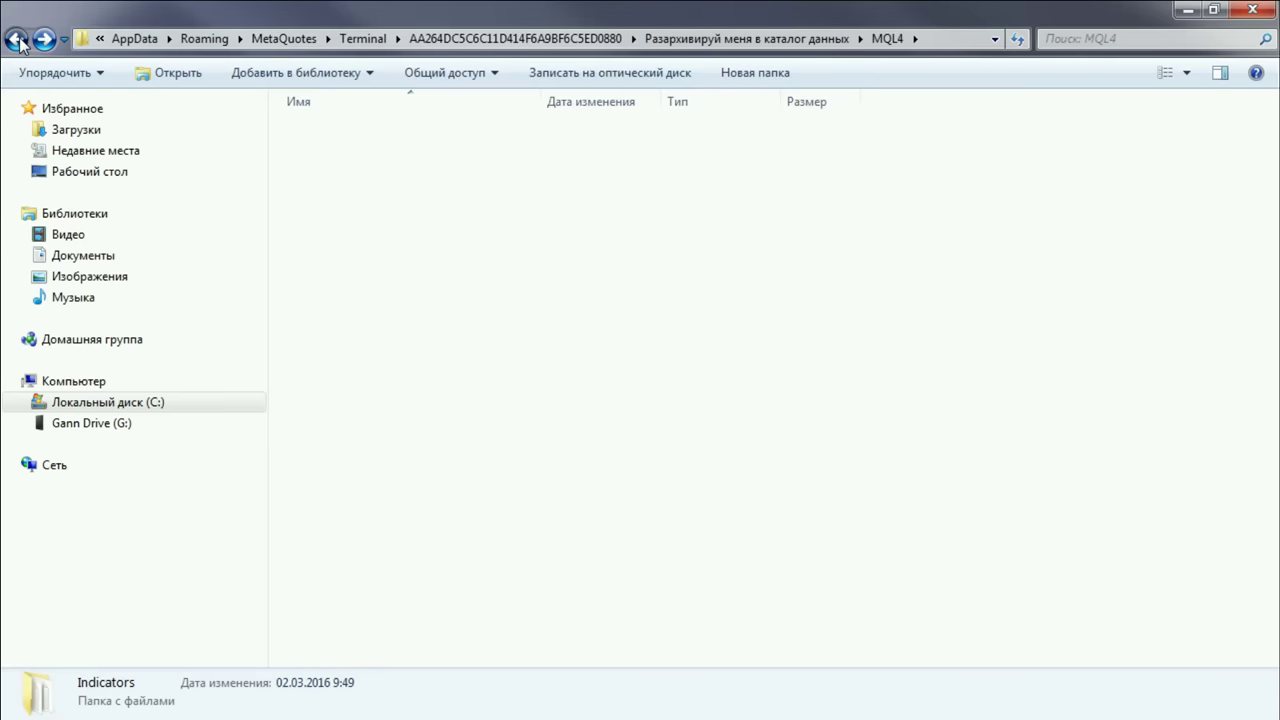
# Drag the unpack folder and Установка into Архив 31.03.2016, bringing the ZIP to 342 KB
pyautogui.click(18, 40)
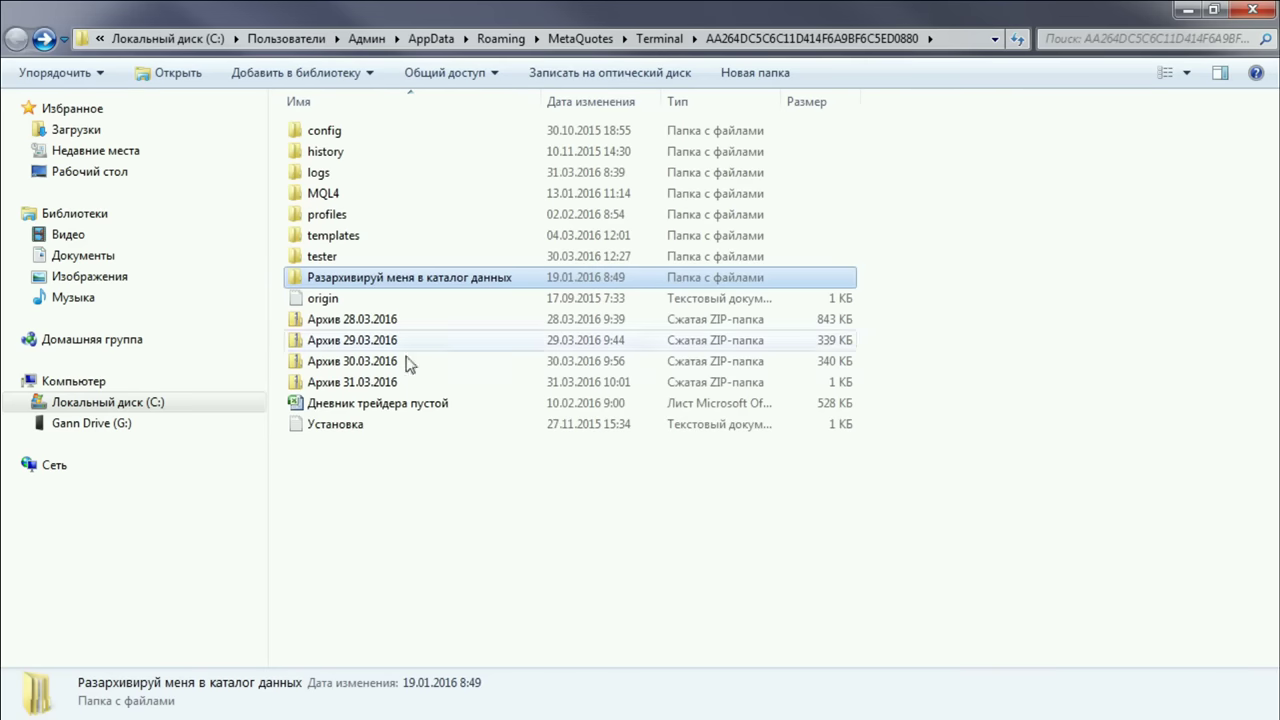
pyautogui.keyDown('ctrl'); pyautogui.click(357, 426); pyautogui.keyUp('ctrl')
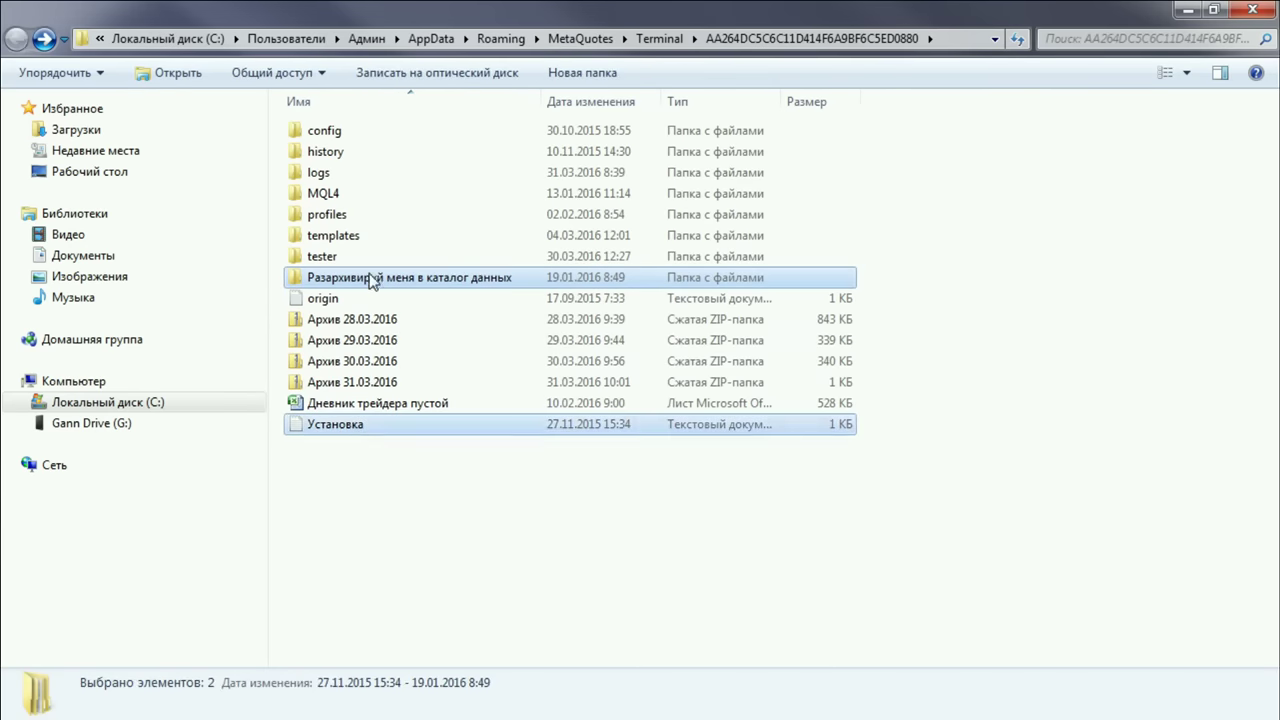
pyautogui.moveTo(375, 285); pyautogui.dragTo(365, 388)
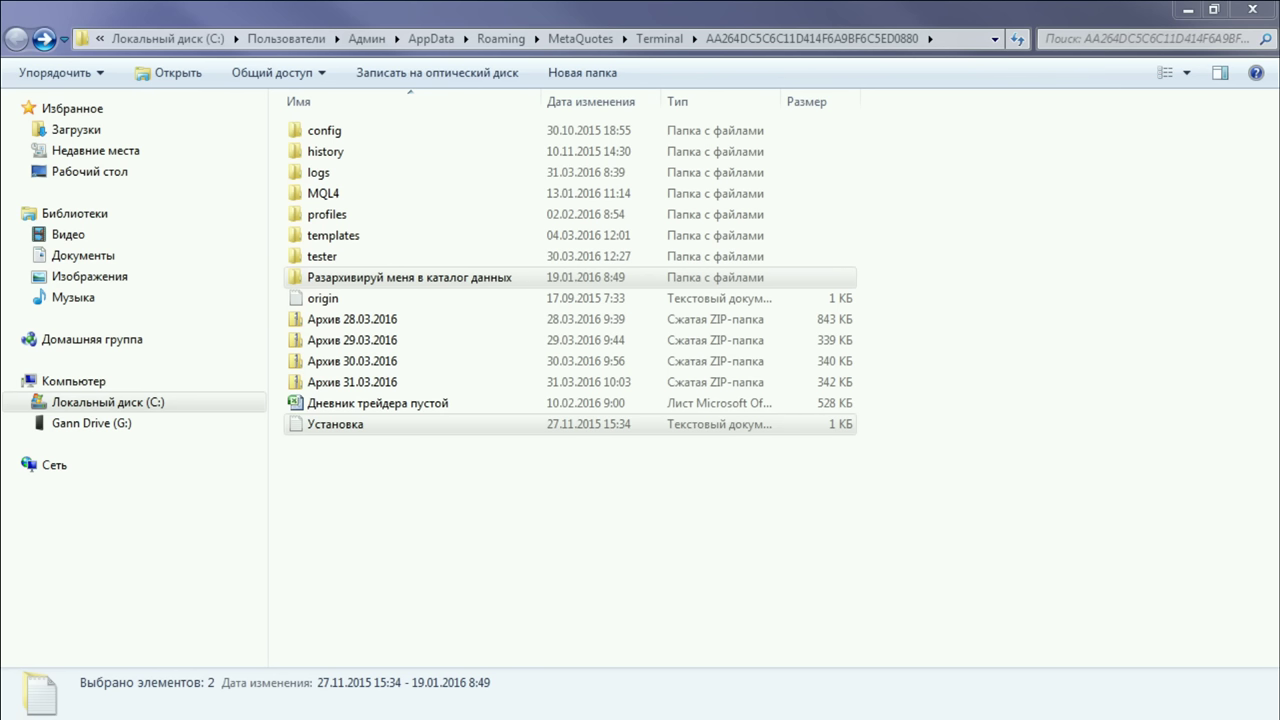
pyautogui.click(382, 385)
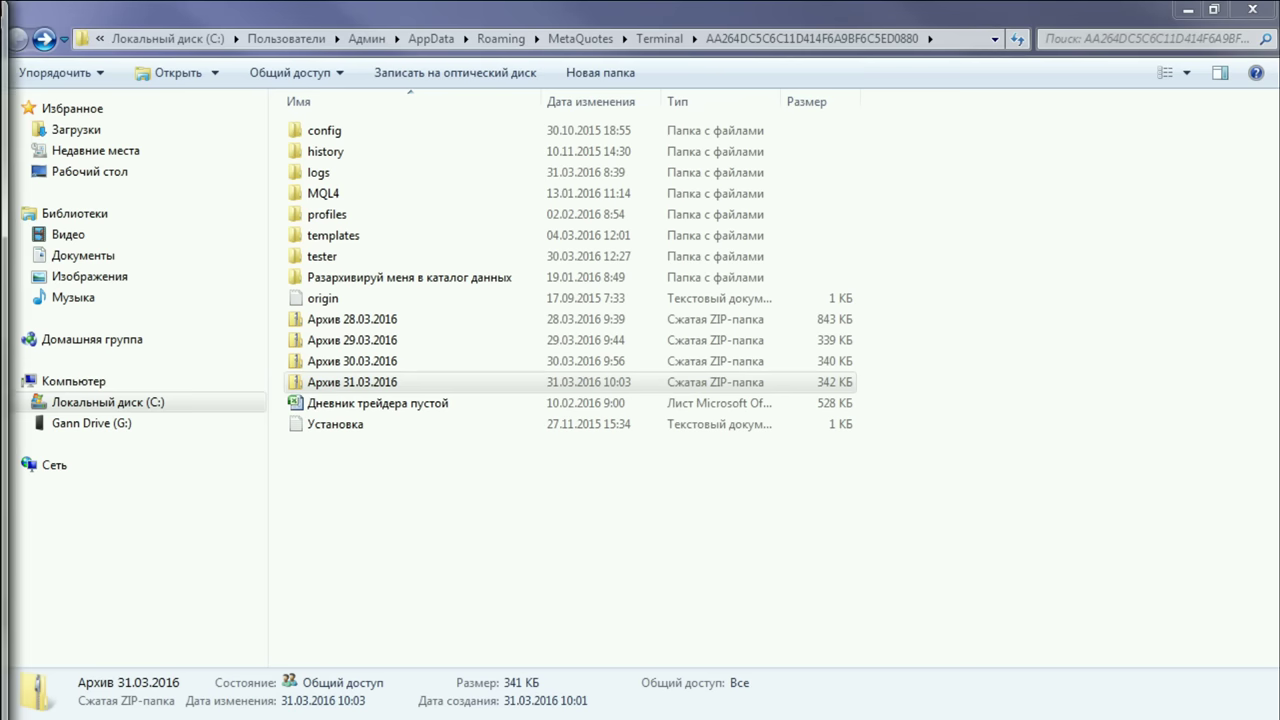
pyautogui.moveTo(0, 12); pyautogui.dragTo(720, 12)
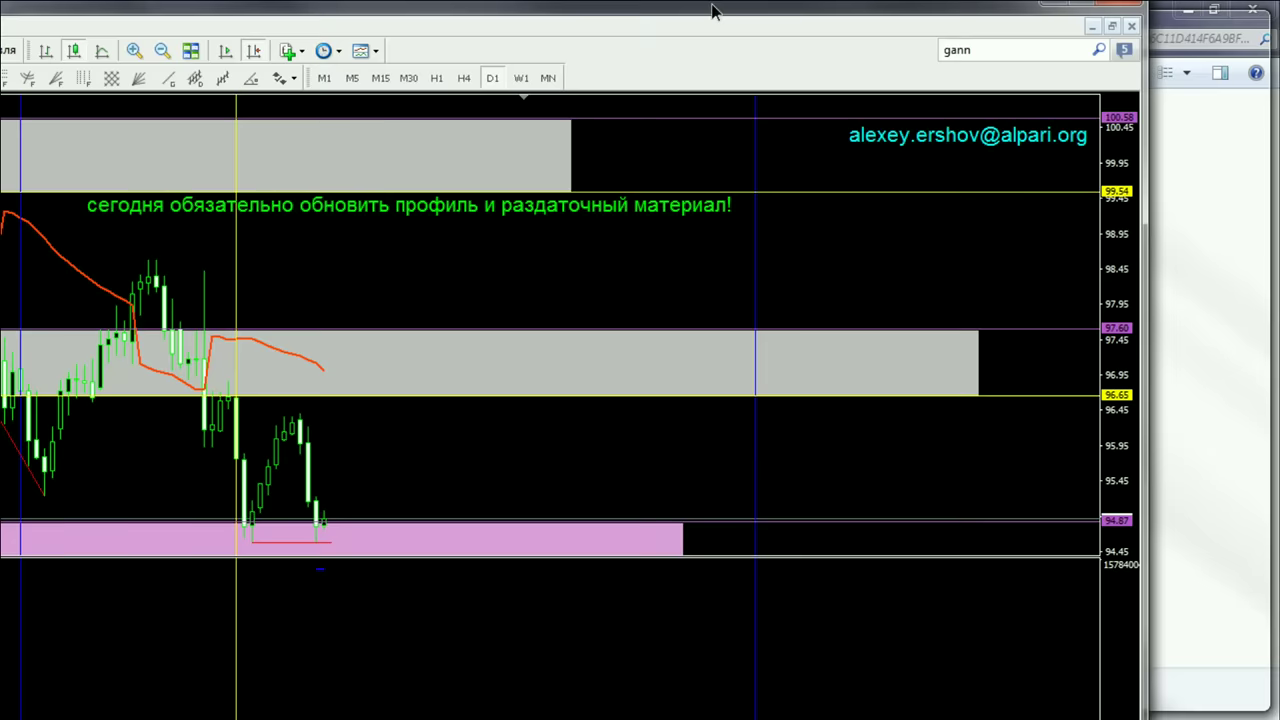
# Maximize MetaTrader and refresh the _DXY chart so the 38 попугаев oscillator redraws
pyautogui.click(1092, 8)
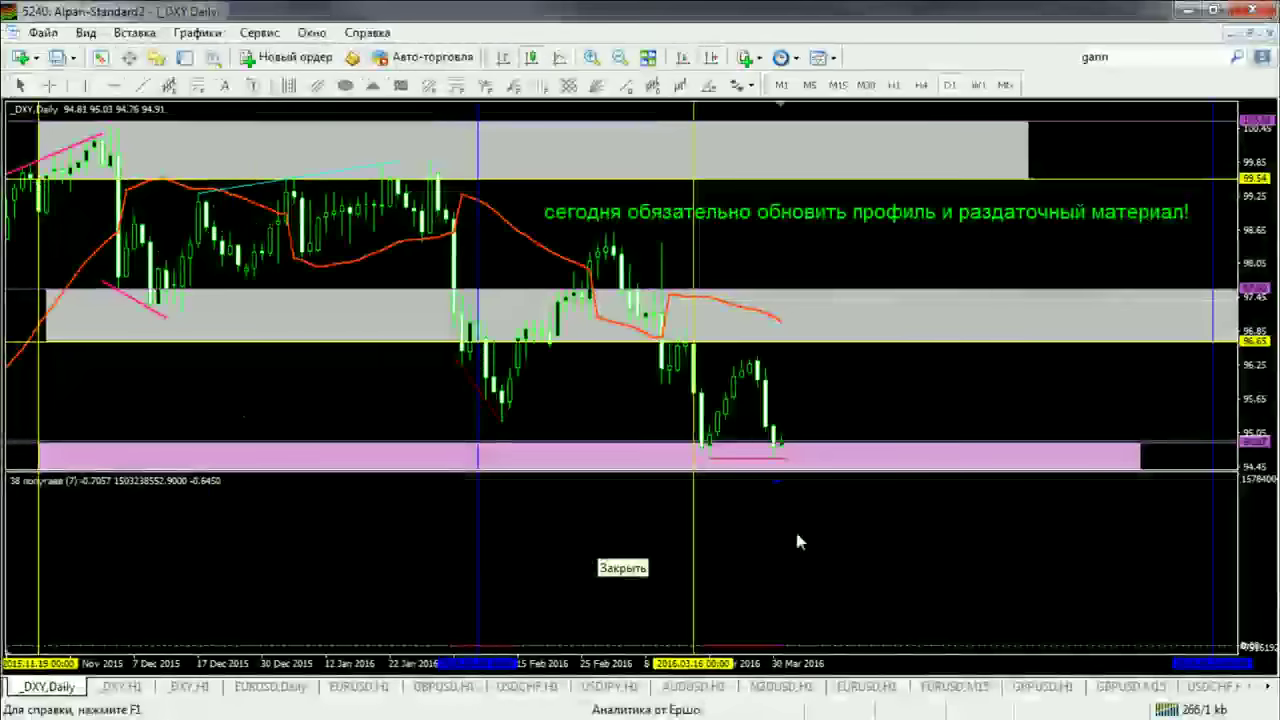
pyautogui.press('F8')
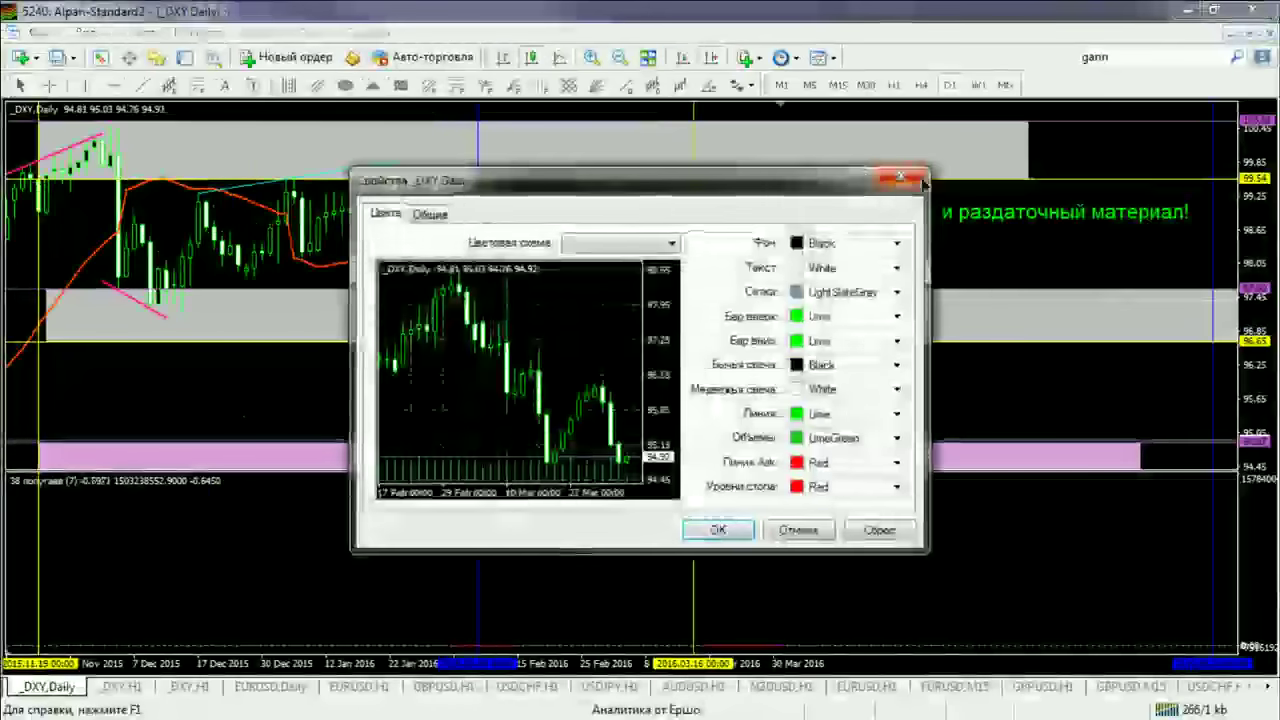
pyautogui.press('Escape')
pyautogui.rightClick(798, 122)
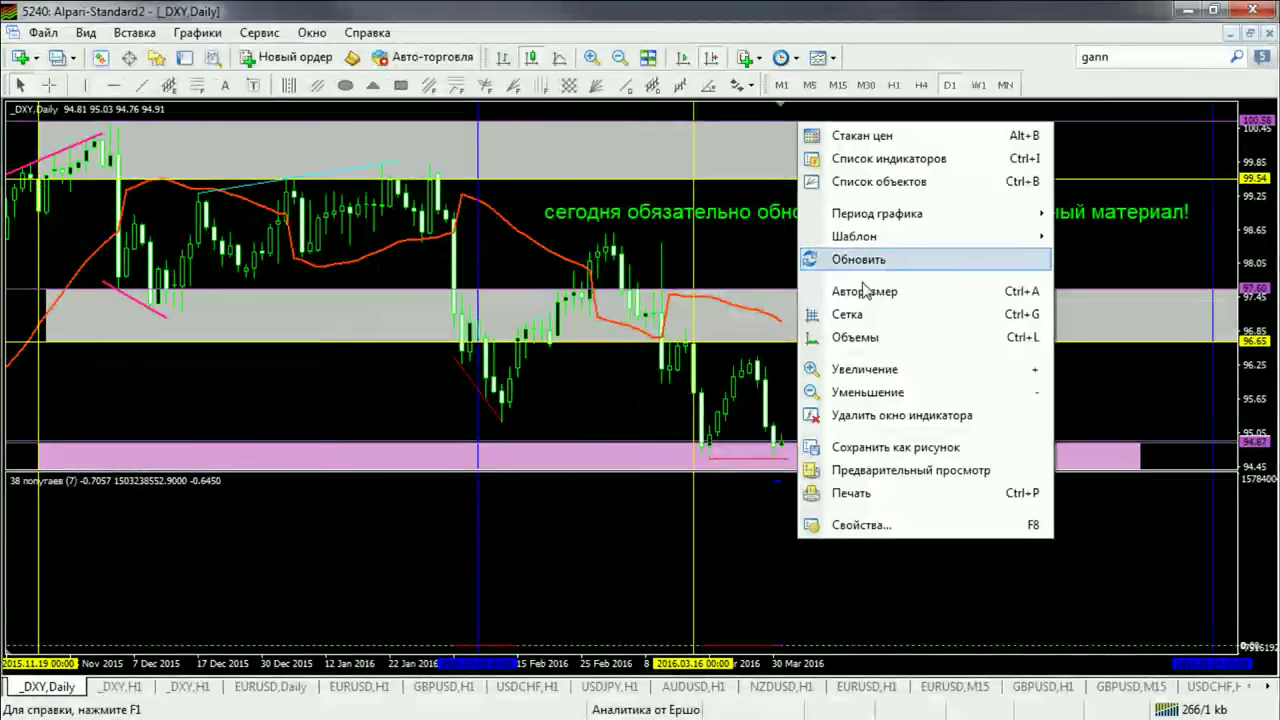
pyautogui.click(784, 550)
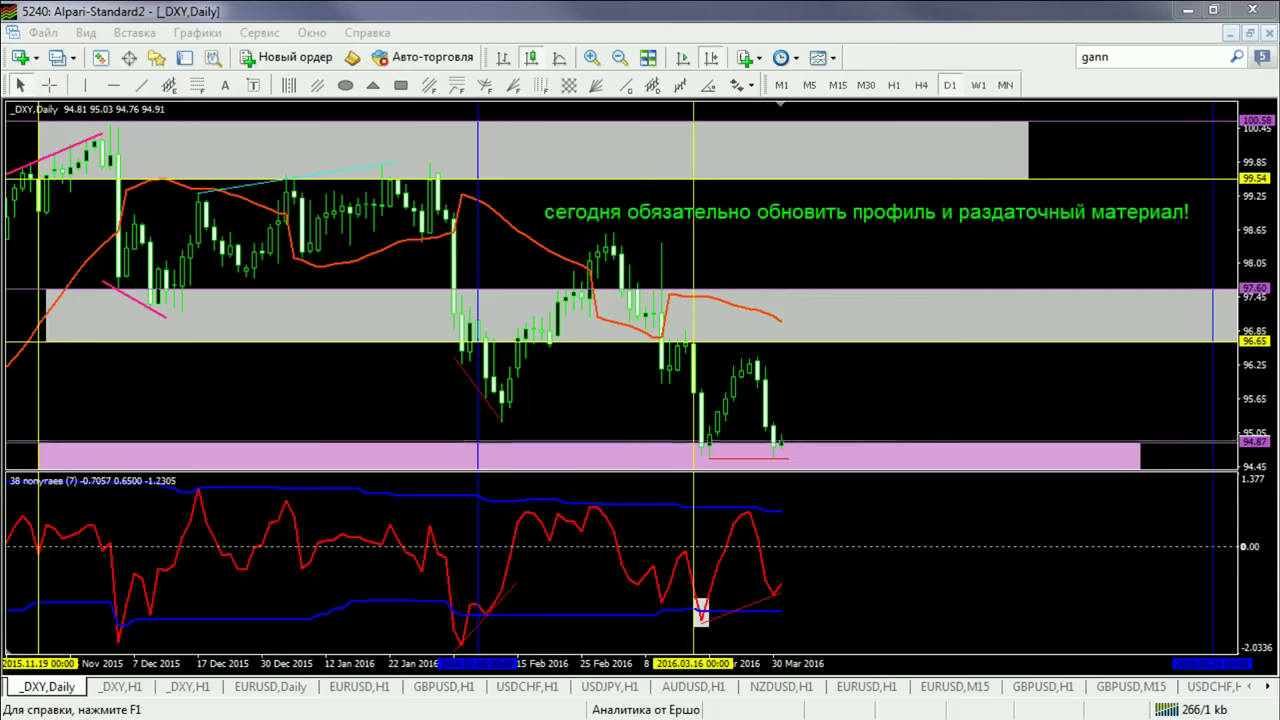
# Place an Arial 16 blue text label with the pasted Yandex Disk link inside the grey band
pyautogui.click(225, 85)
pyautogui.click(832, 241)
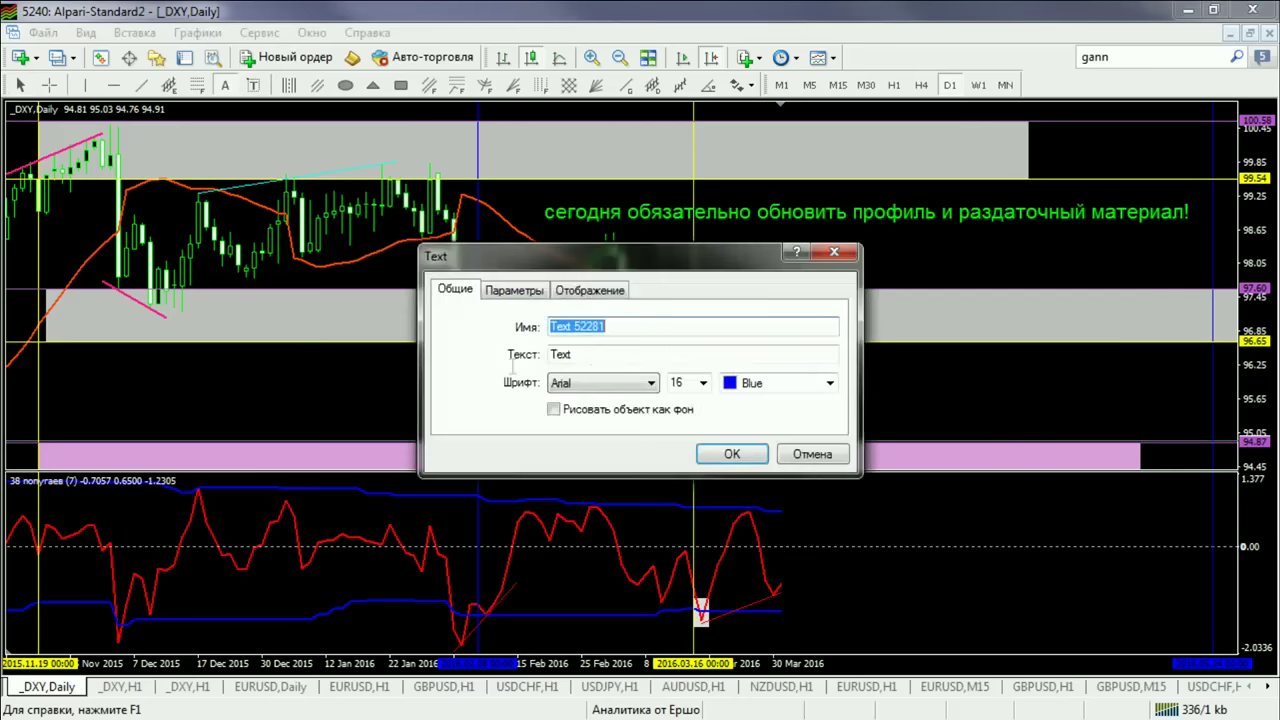
pyautogui.doubleClick(572, 356)
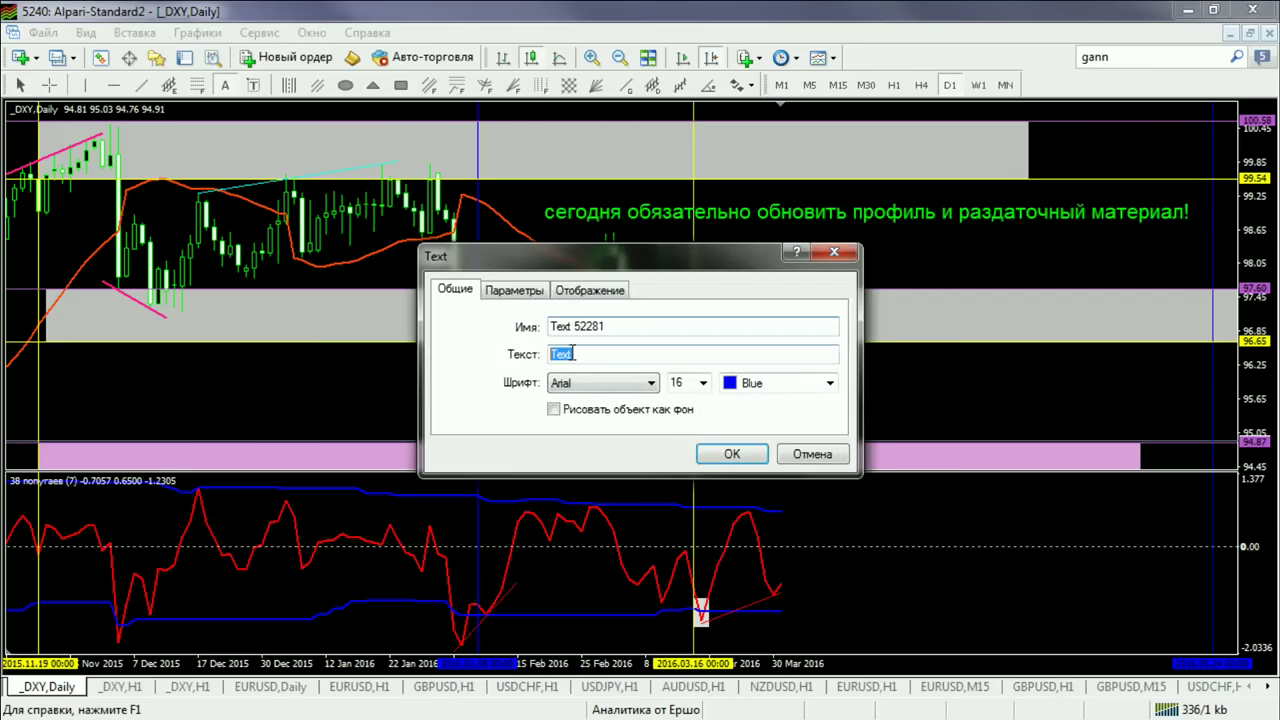
pyautogui.write('https://yadi.sk/d/006VsXRlqcRYi')
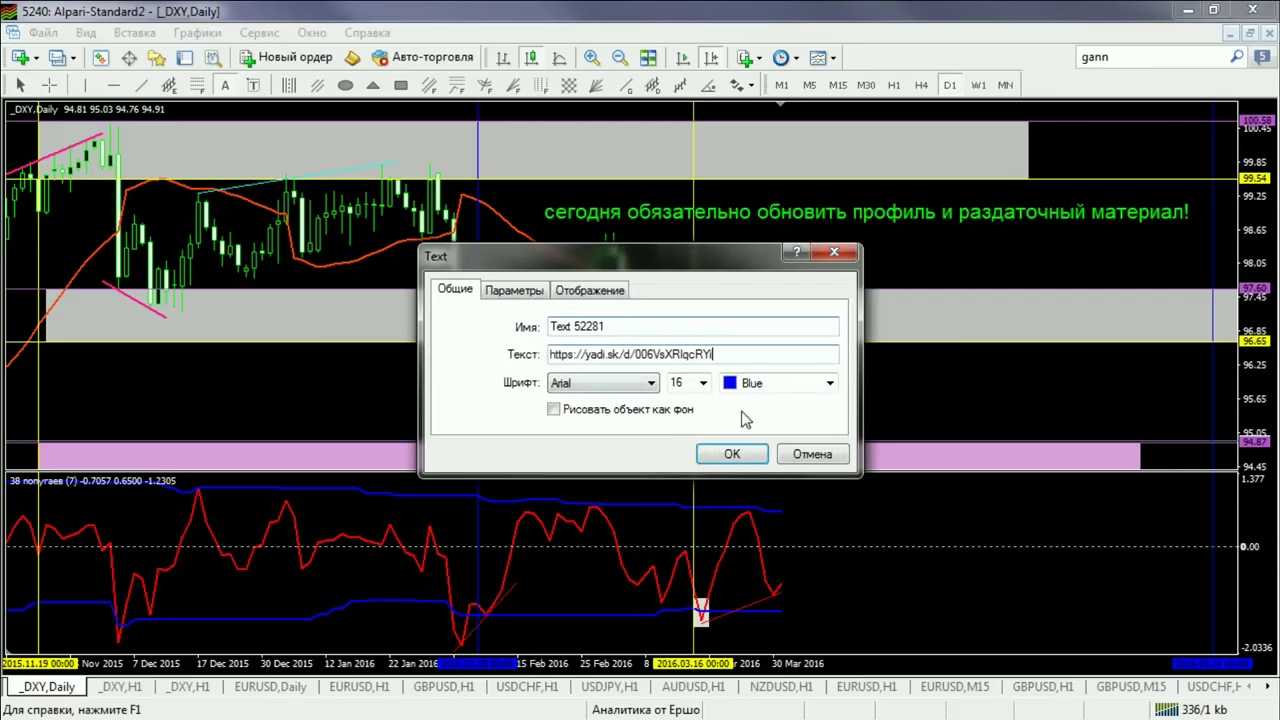
pyautogui.press('Return')
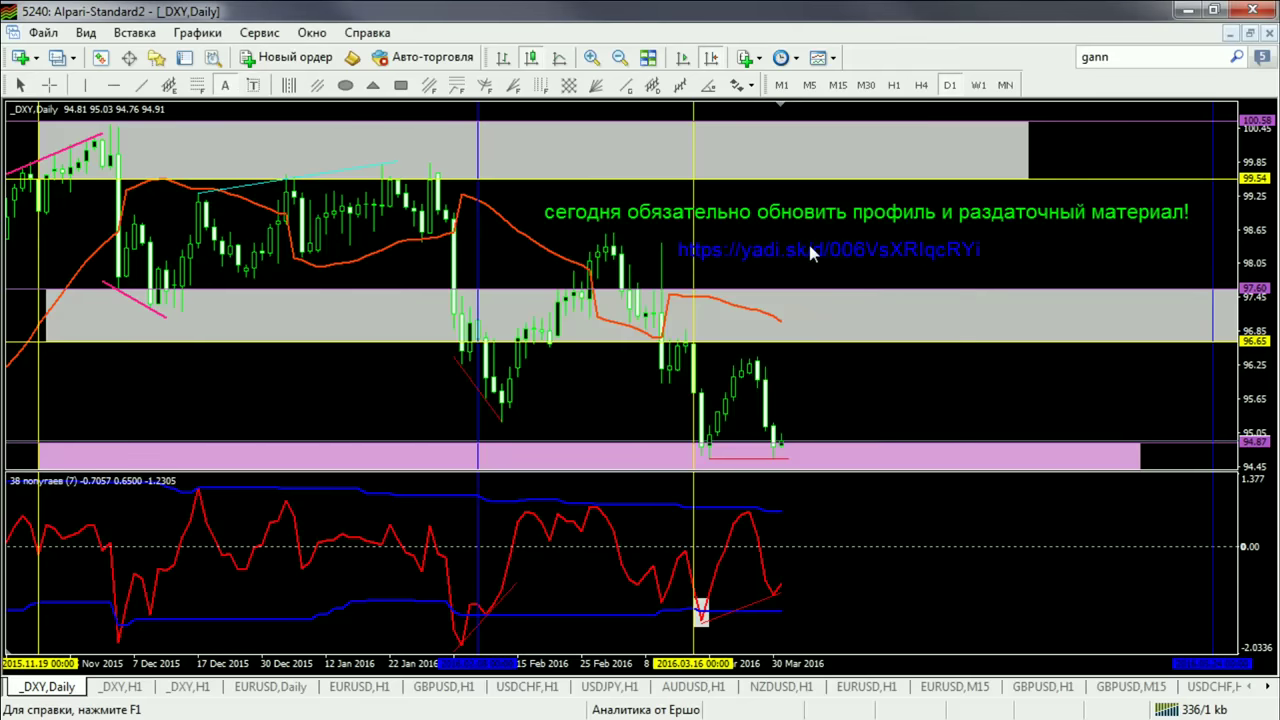
pyautogui.doubleClick(812, 252)
pyautogui.moveTo(812, 252); pyautogui.dragTo(919, 307)
pyautogui.doubleClick(893, 317)
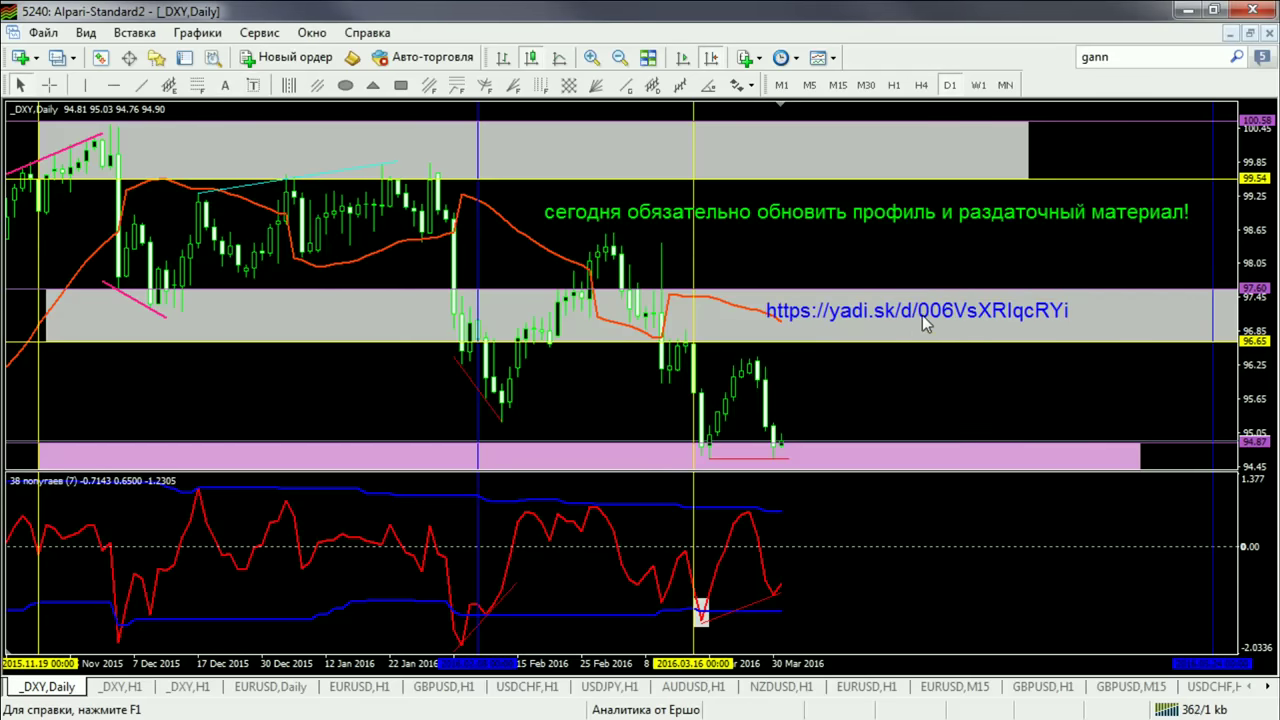